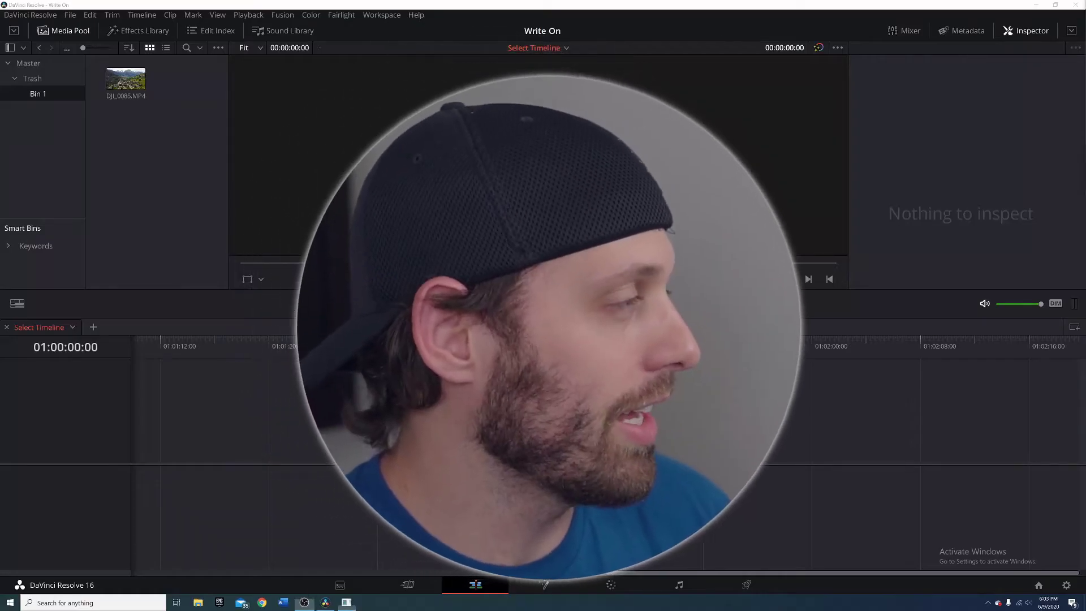
# Place the clip DJI_0085.MP4 at the start of a new timeline and open it on the Fusion page
pyautogui.moveTo(126, 79); pyautogui.dragTo(140, 419)
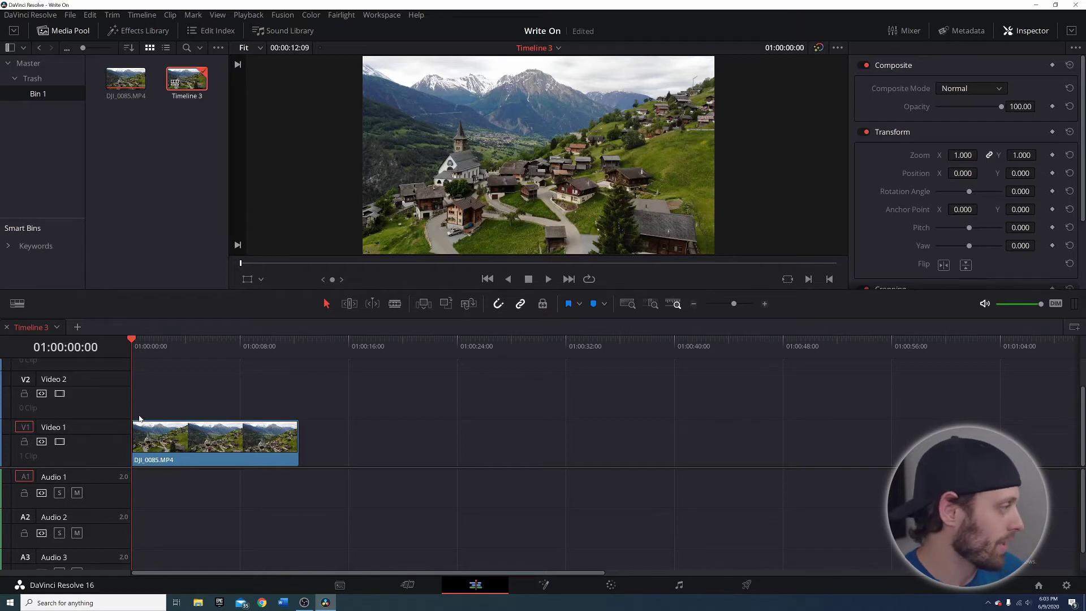
pyautogui.click(153, 443)
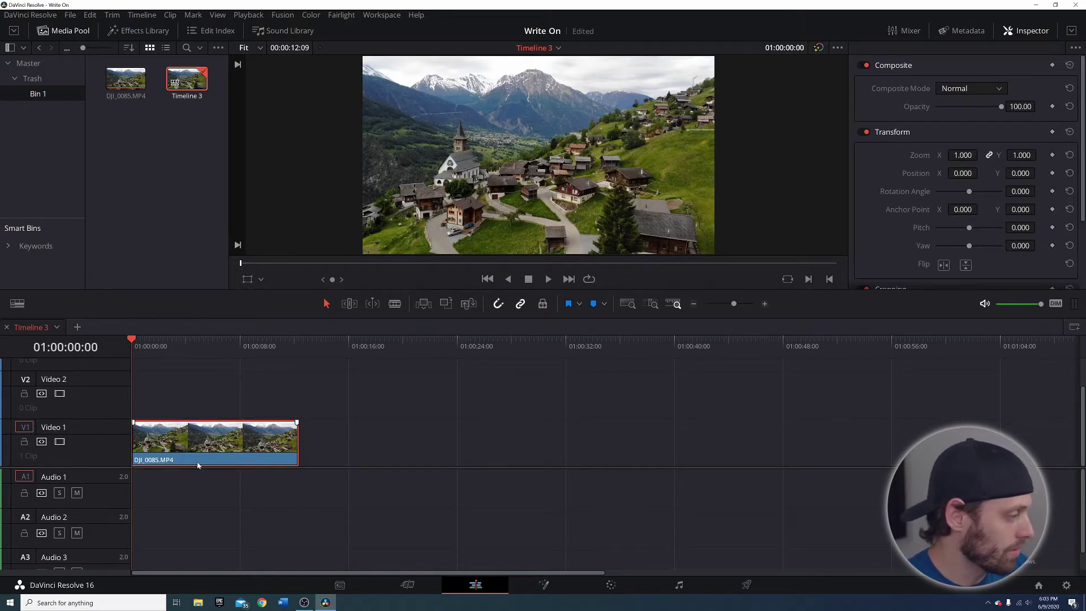
pyautogui.click(542, 586)
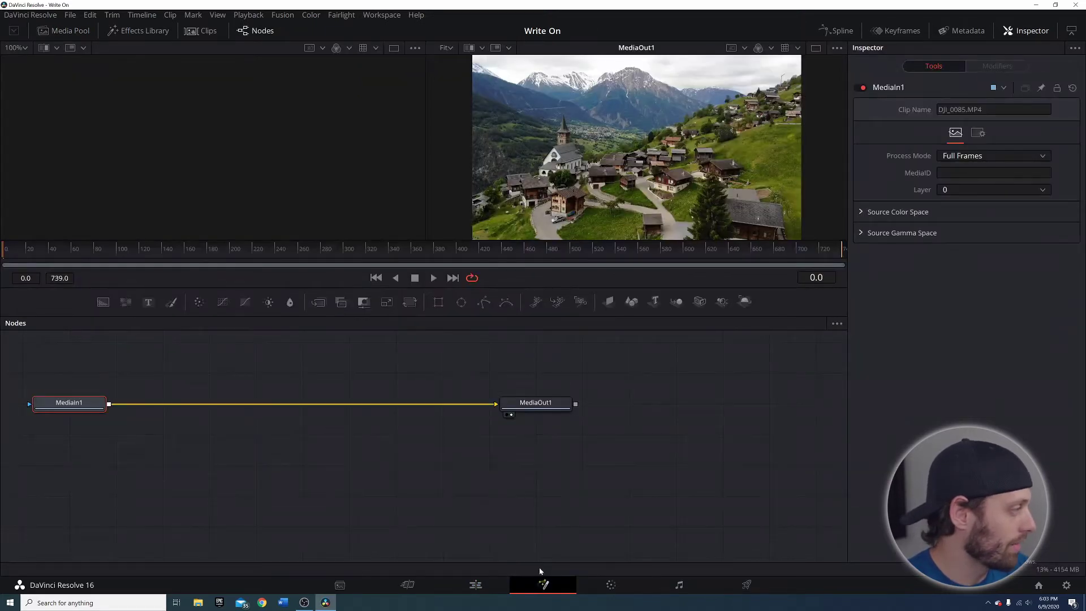
# Move the MediaIn1 node closer to MediaOut1 and switch to a single viewer
pyautogui.moveTo(79, 406); pyautogui.dragTo(175, 406)
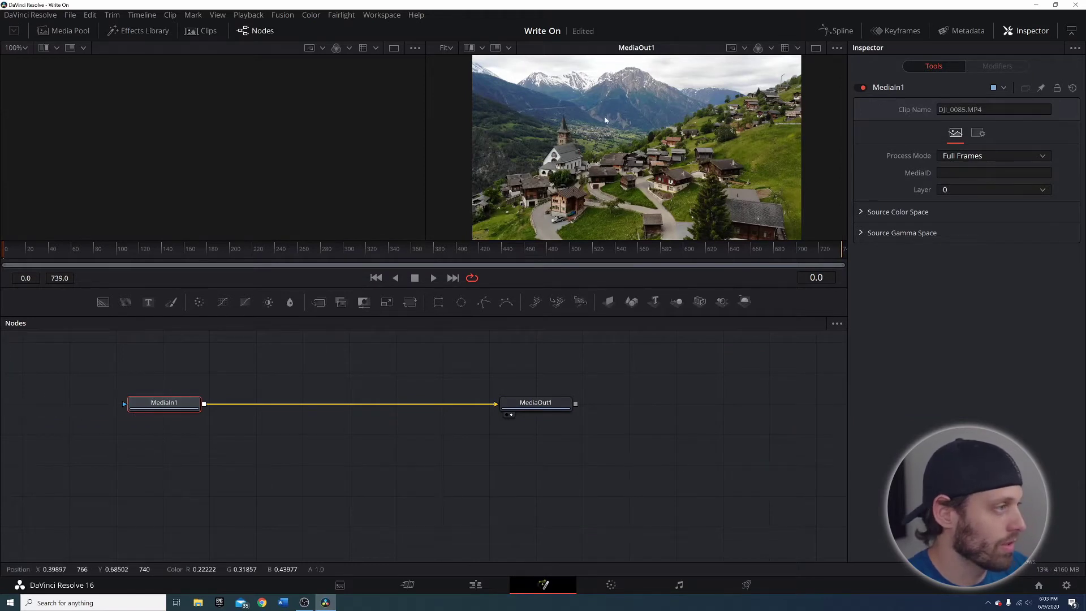
pyautogui.click(816, 48)
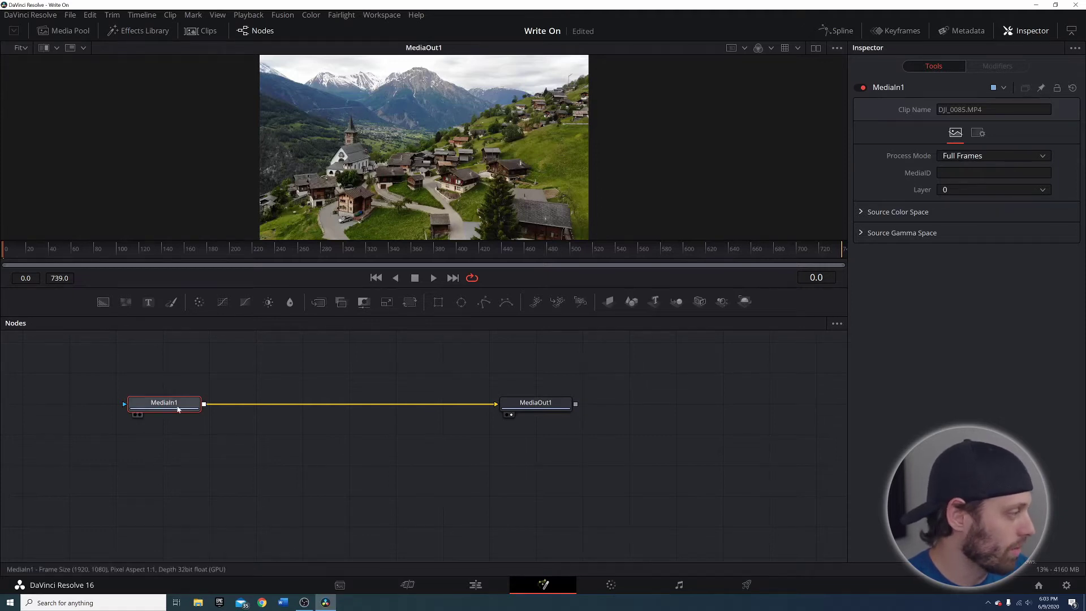
# Add a Tracker node and insert it on the connection between MediaIn1 and MediaOut1
pyautogui.click(208, 462)
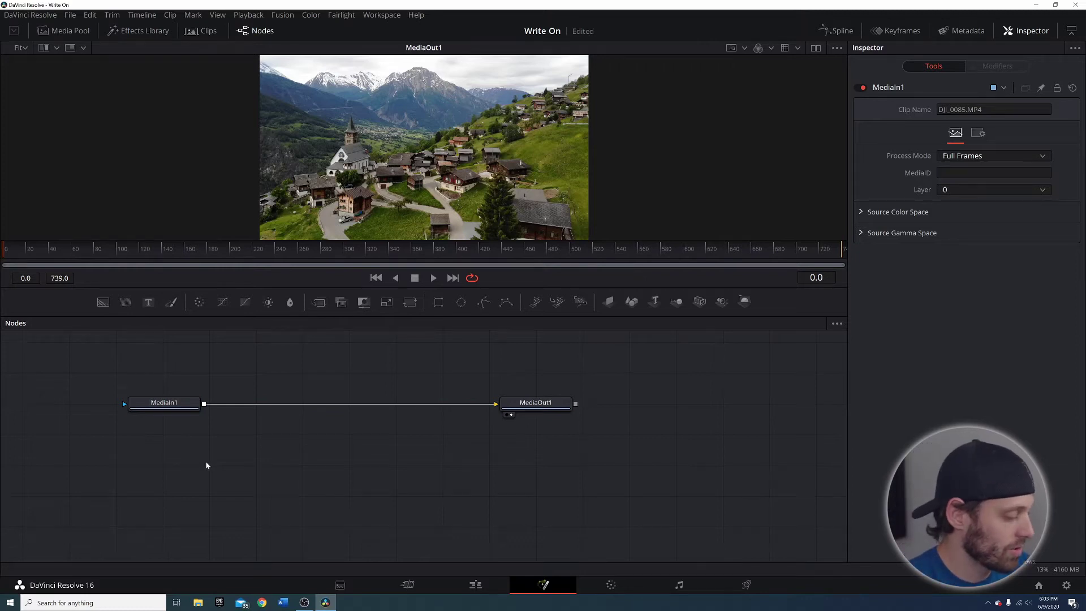
pyautogui.hotkey('shift', 'space')
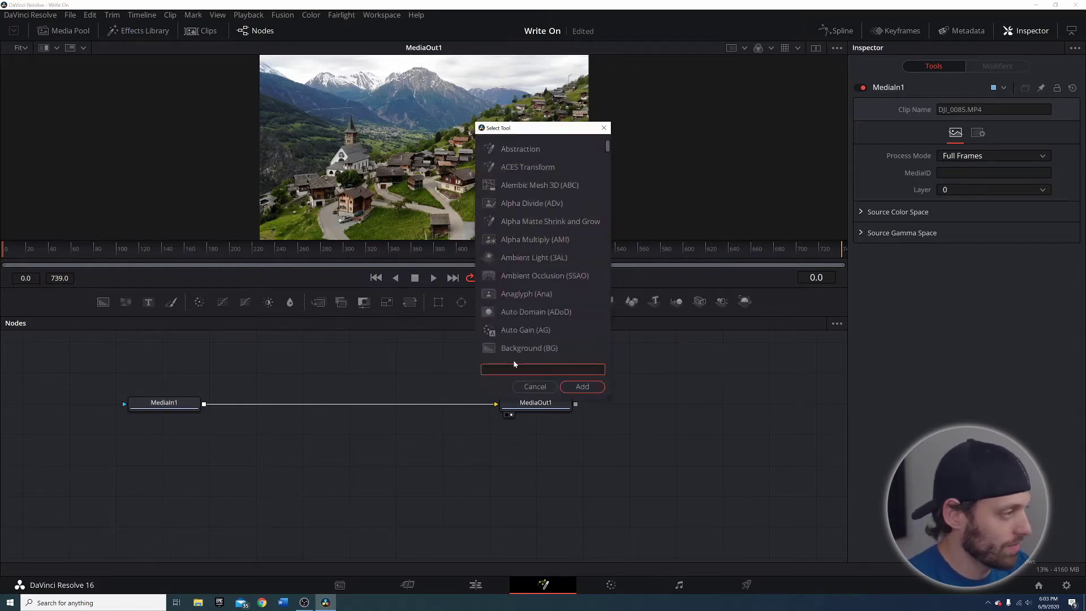
pyautogui.write('trac')
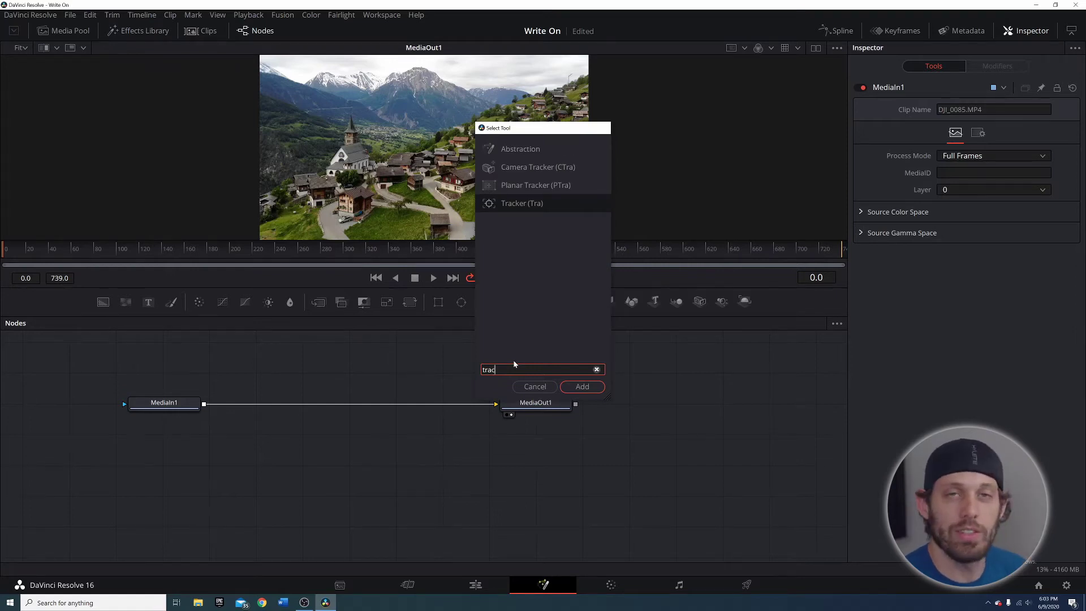
pyautogui.press('Return')
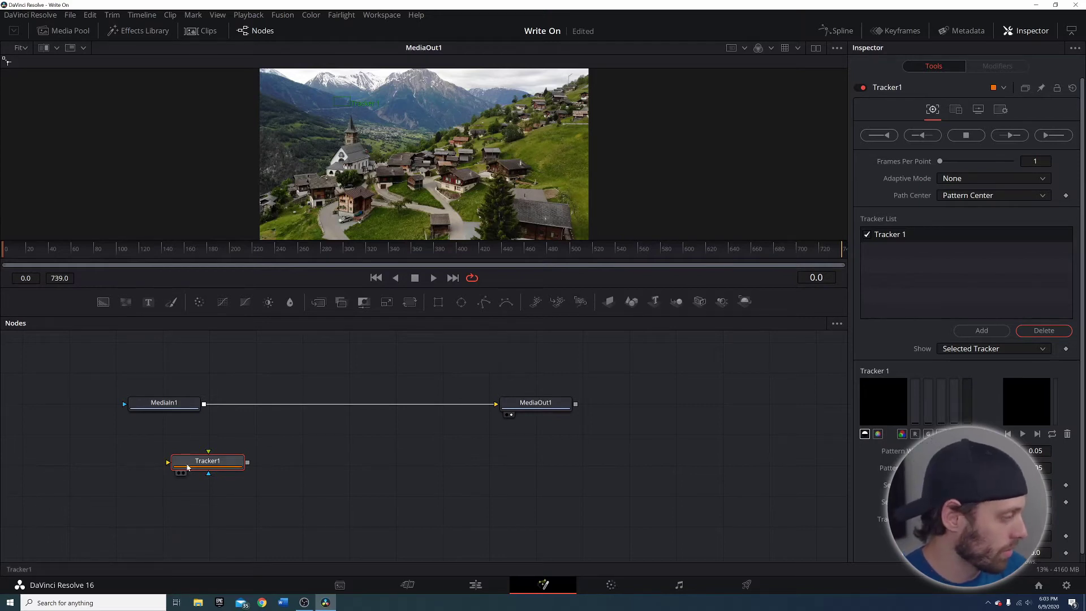
pyautogui.moveTo(187, 467); pyautogui.dragTo(286, 410)
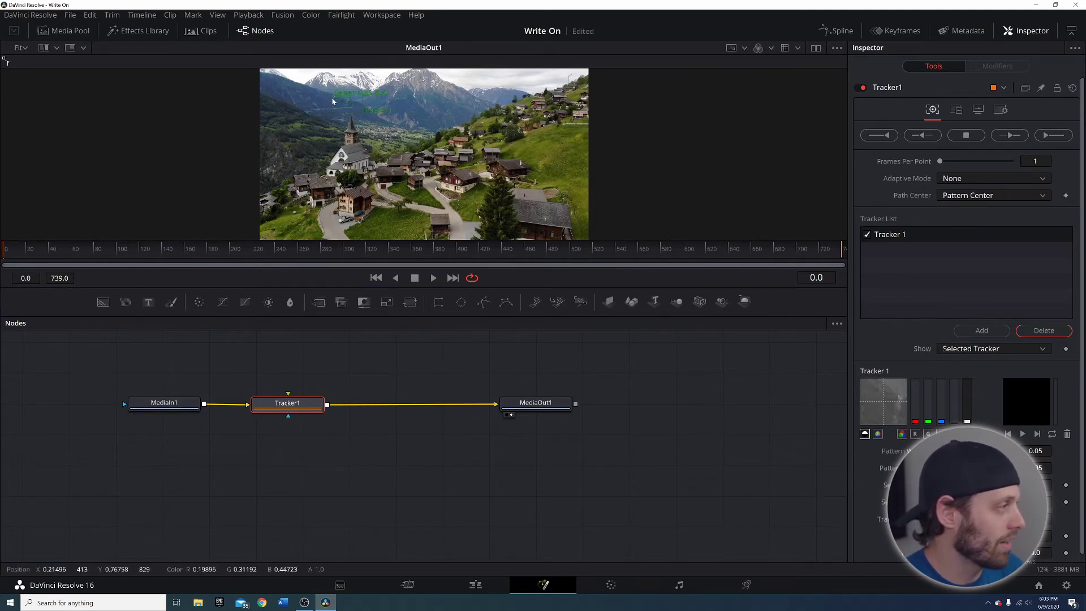
# Place the tracker pattern on the church facade and set the tracker's operation to Match Move
pyautogui.moveTo(333, 99); pyautogui.dragTo(332, 148)
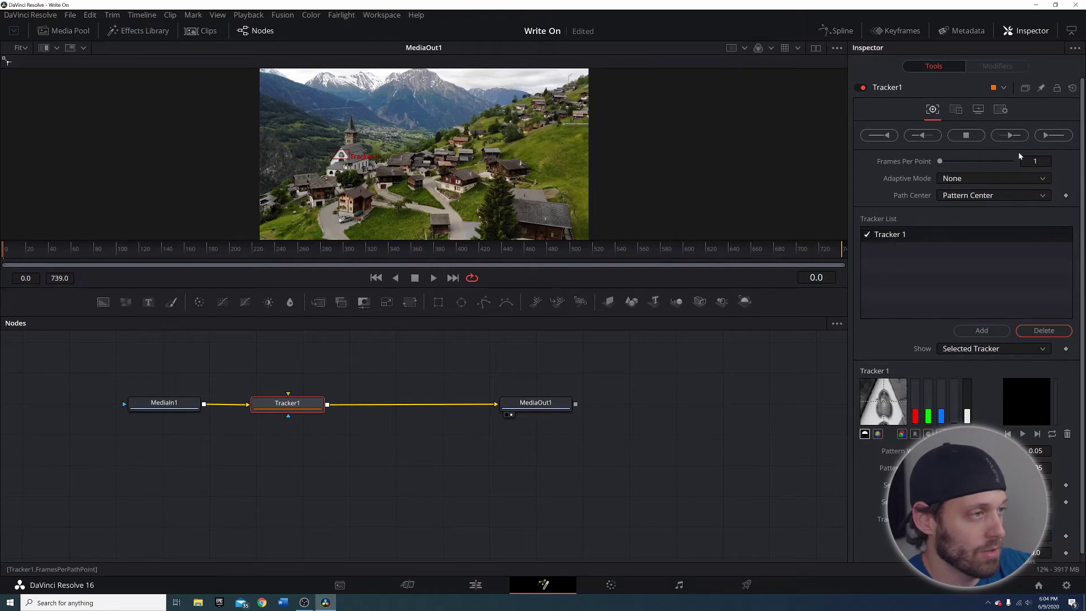
pyautogui.click(962, 112)
pyautogui.click(970, 132)
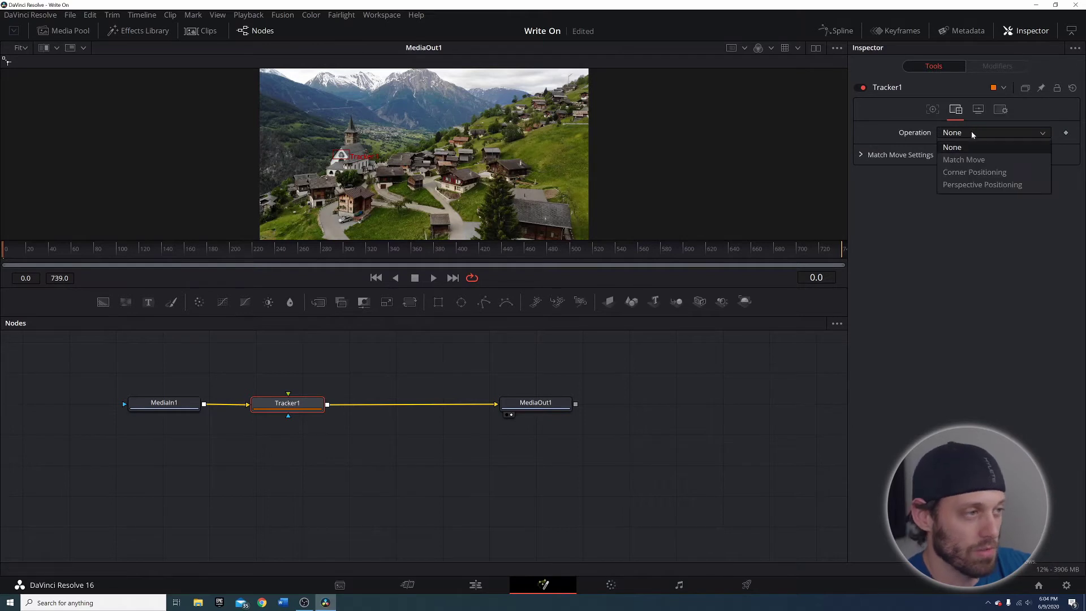
pyautogui.click(976, 160)
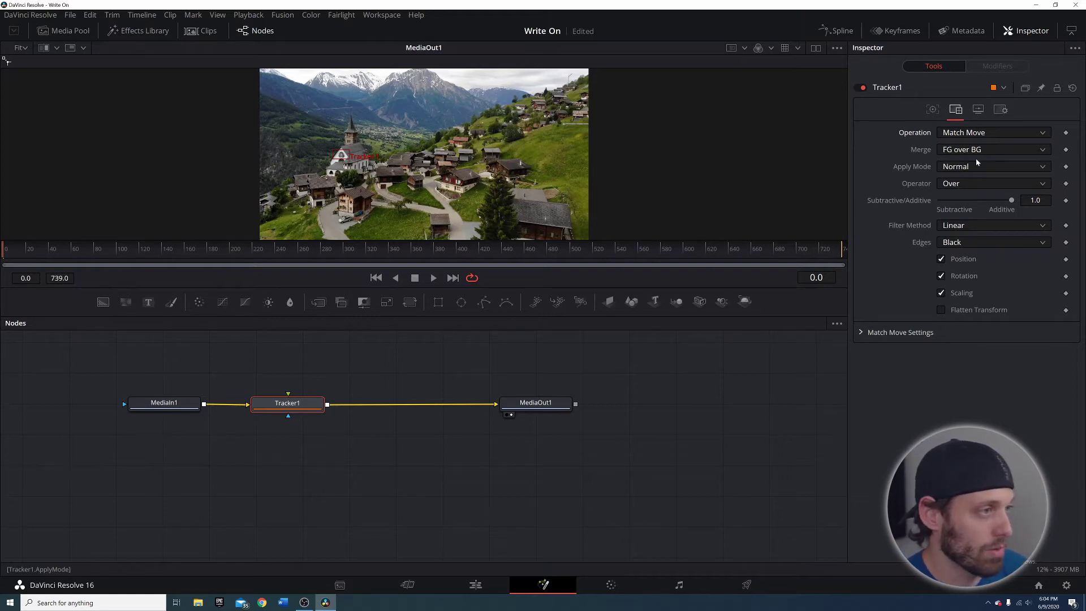
# Track the church forward from the first frame through the whole clip and dismiss the render report
pyautogui.click(933, 110)
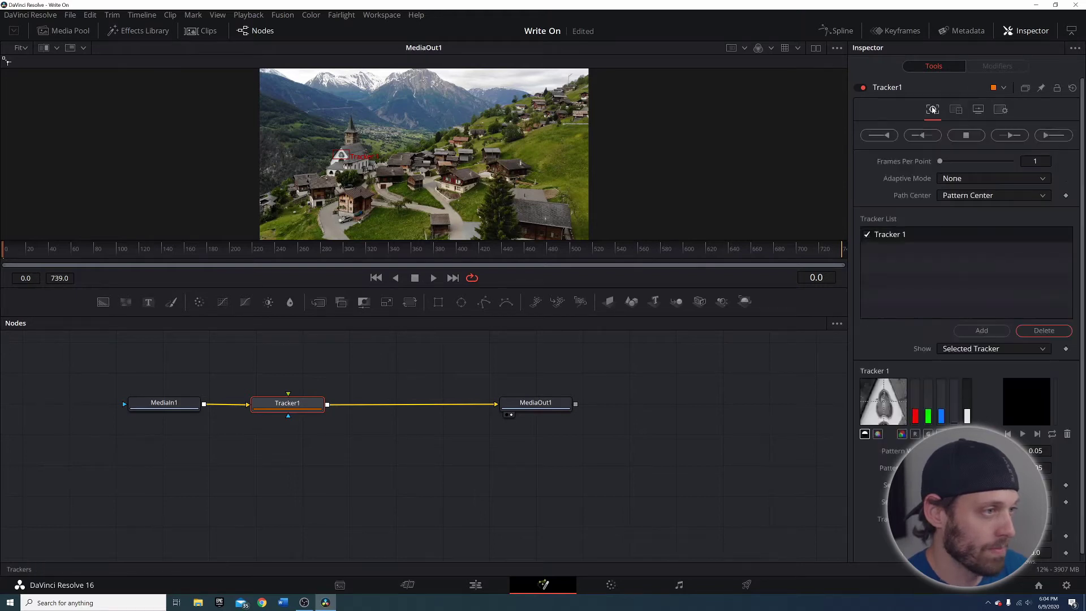
pyautogui.click(1054, 135)
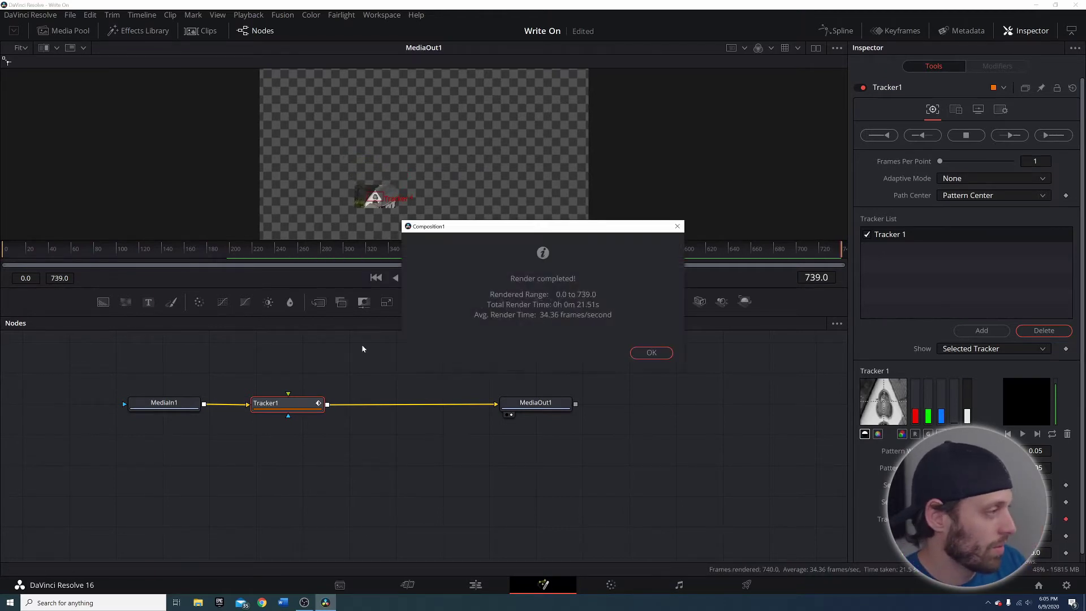
pyautogui.click(647, 354)
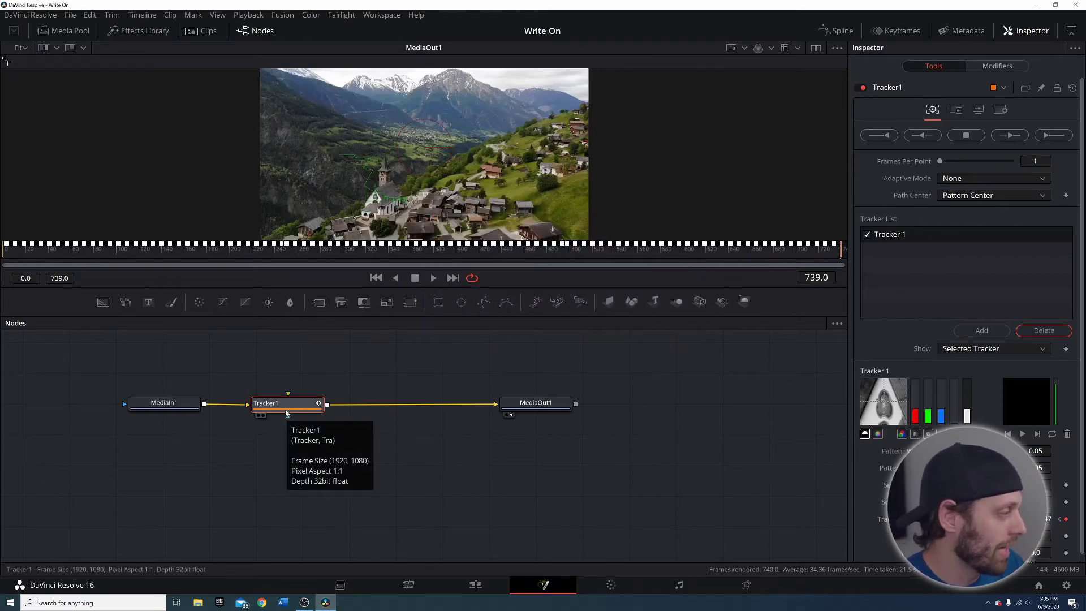
# Detach Tracker1 from the node chain and add a Text+ node merged with MediaIn1
pyautogui.moveTo(287, 414); pyautogui.dragTo(284, 376)
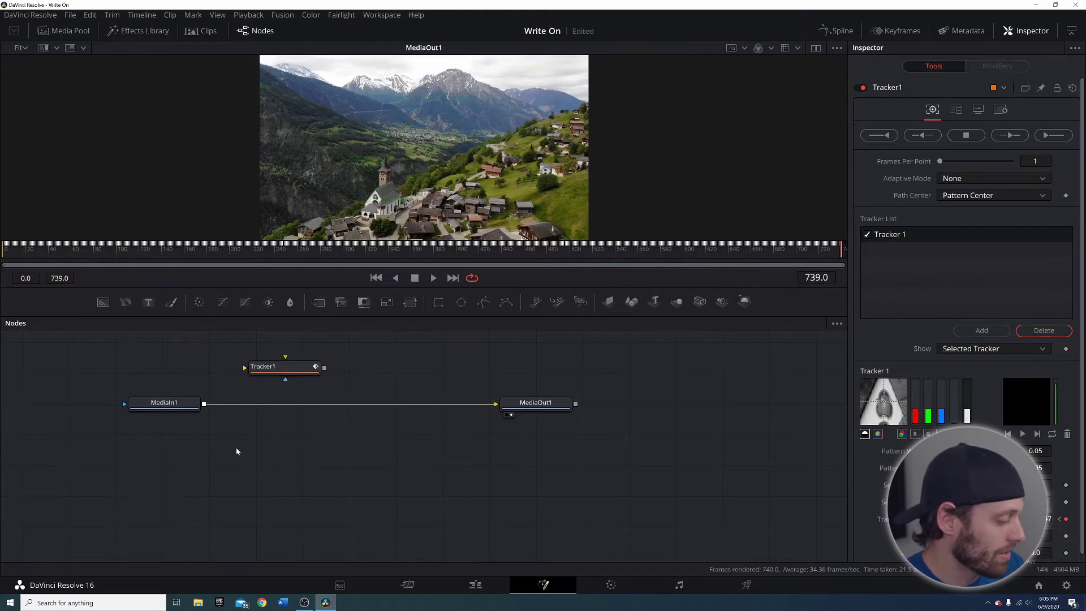
pyautogui.click(182, 405)
pyautogui.hotkey('shift', 'space')
pyautogui.write('trac')
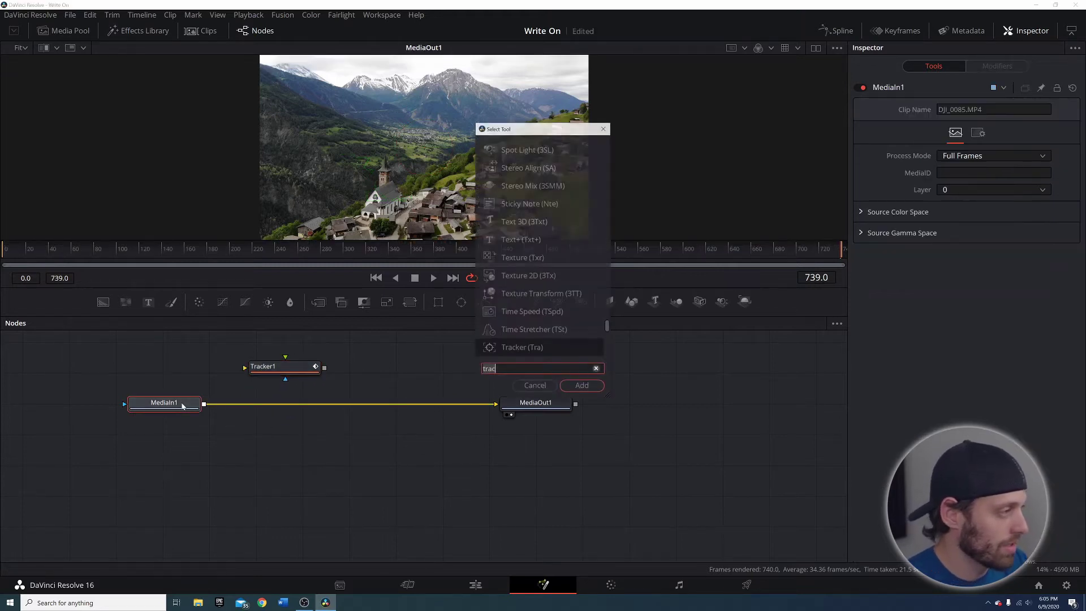
pyautogui.press('BackSpace')
pyautogui.press('BackSpace')
pyautogui.press('BackSpace')
pyautogui.write('ext')
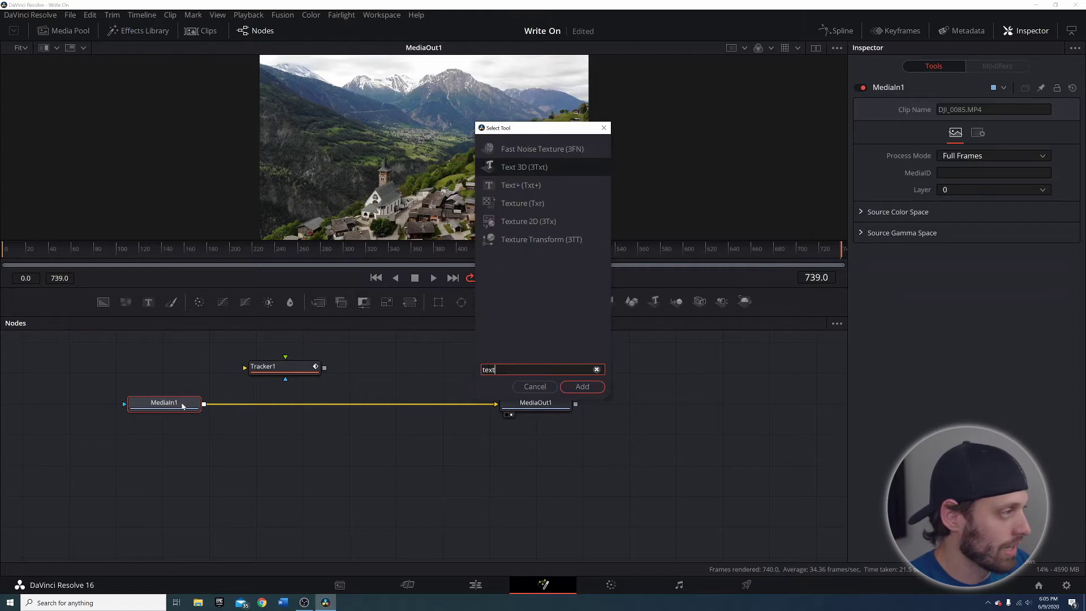
pyautogui.click(509, 185)
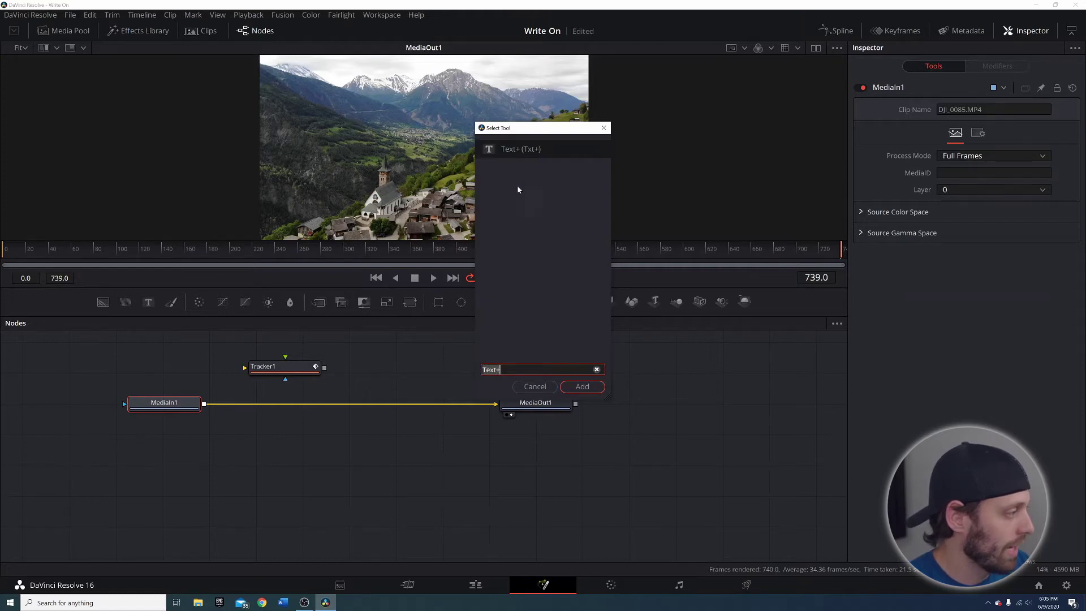
pyautogui.click(583, 387)
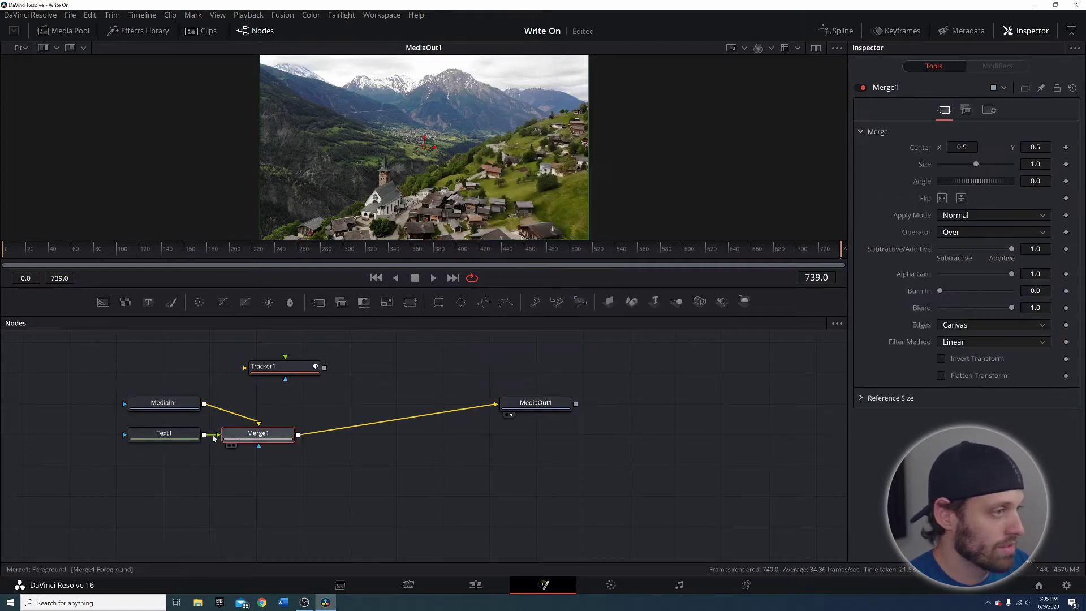
# Enter the title "Ried Morel" beside the church and play back the clip with the untracked title
pyautogui.click(961, 198)
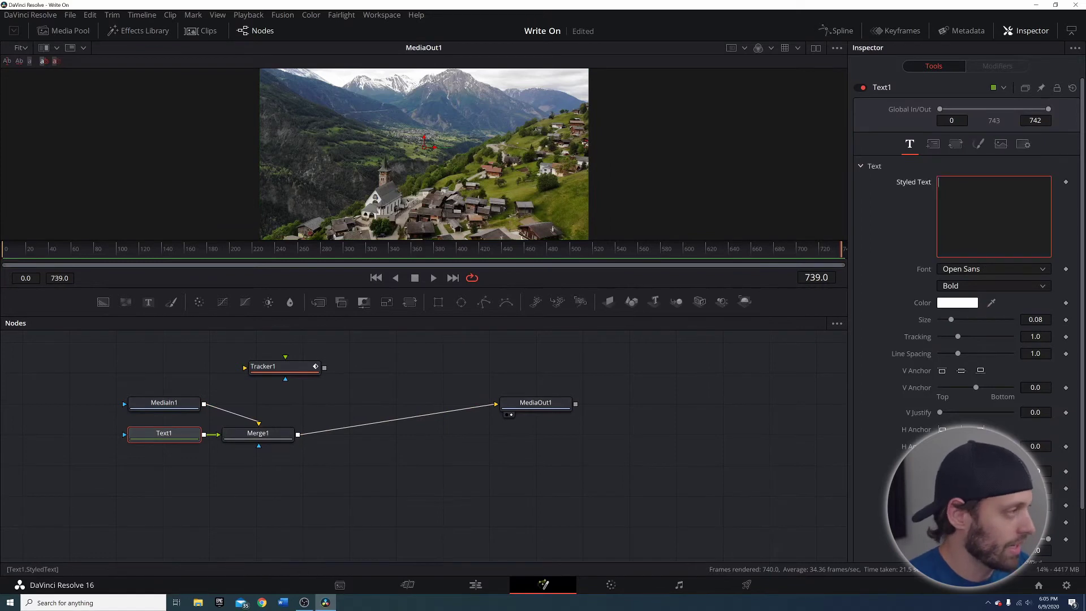
pyautogui.write('Chur')
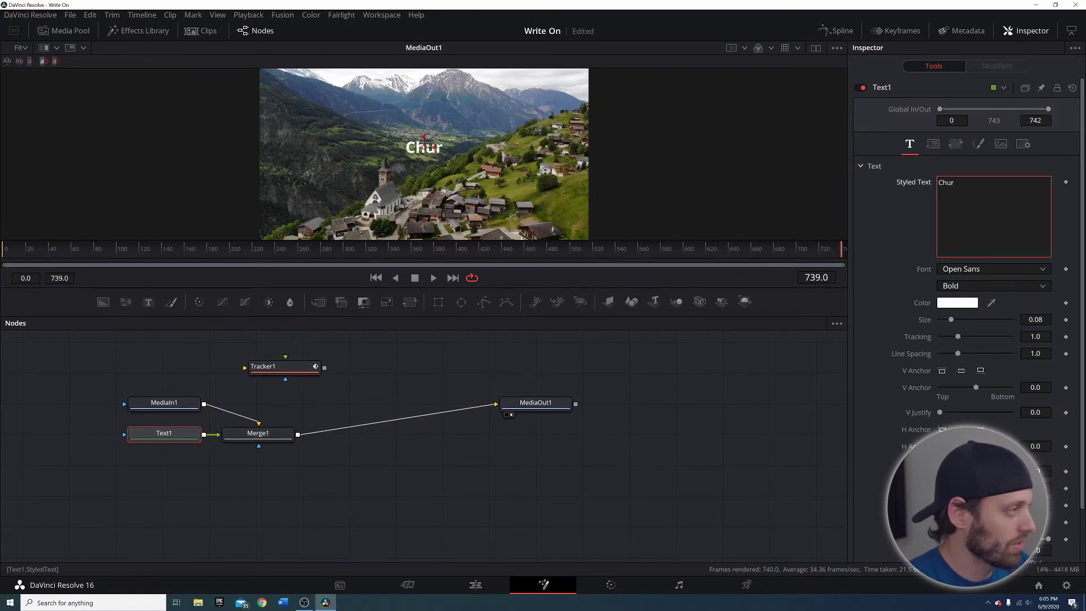
pyautogui.press('BackSpace')
pyautogui.press('BackSpace')
pyautogui.press('BackSpace')
pyautogui.press('BackSpace')
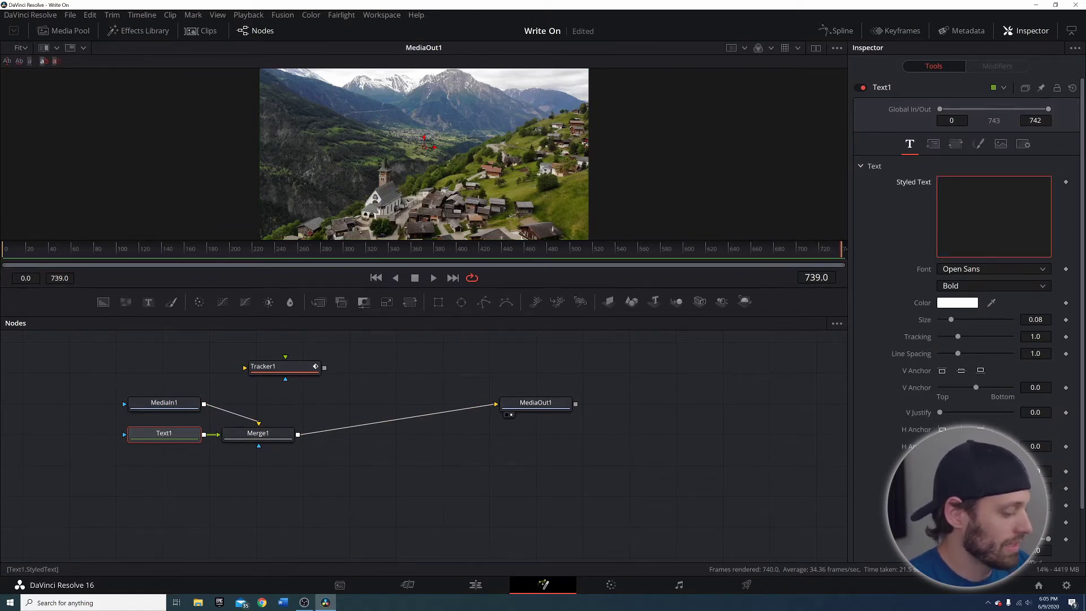
pyautogui.write('R')
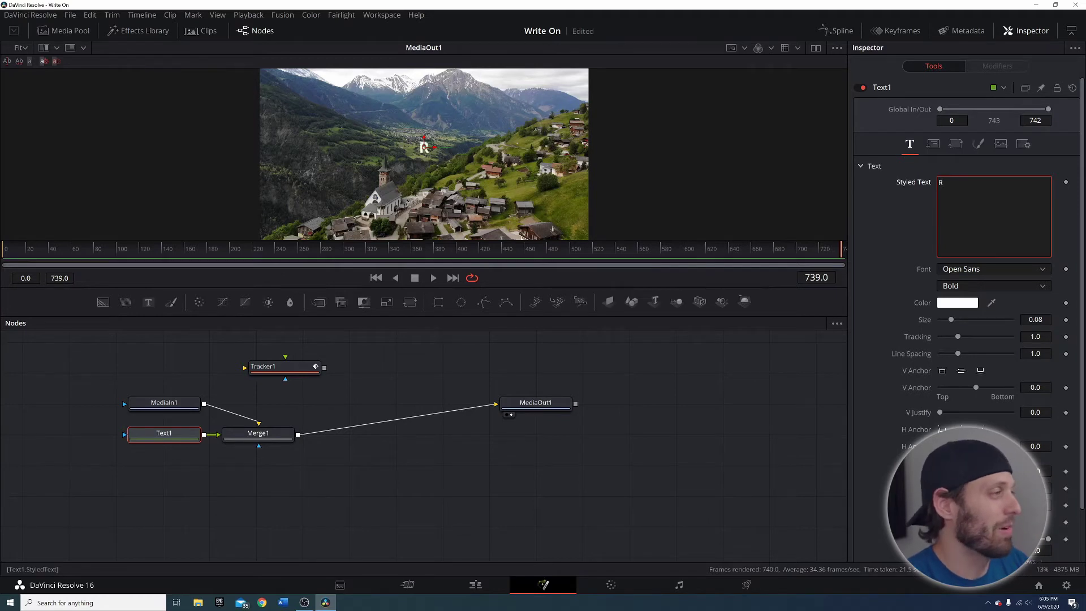
pyautogui.write('ied Morel')
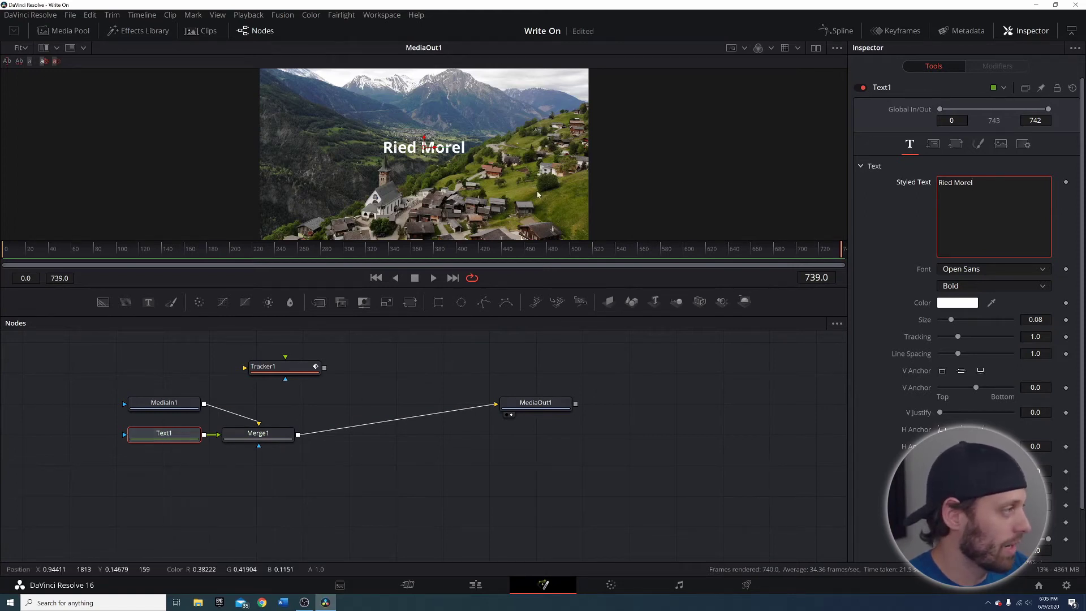
pyautogui.moveTo(406, 152); pyautogui.dragTo(305, 185)
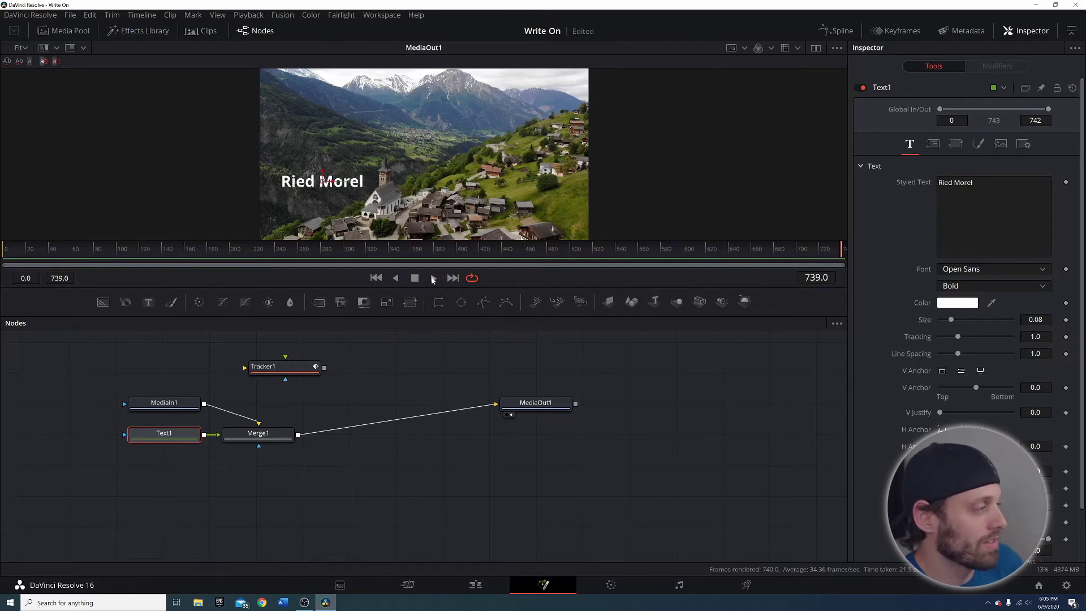
pyautogui.click(433, 277)
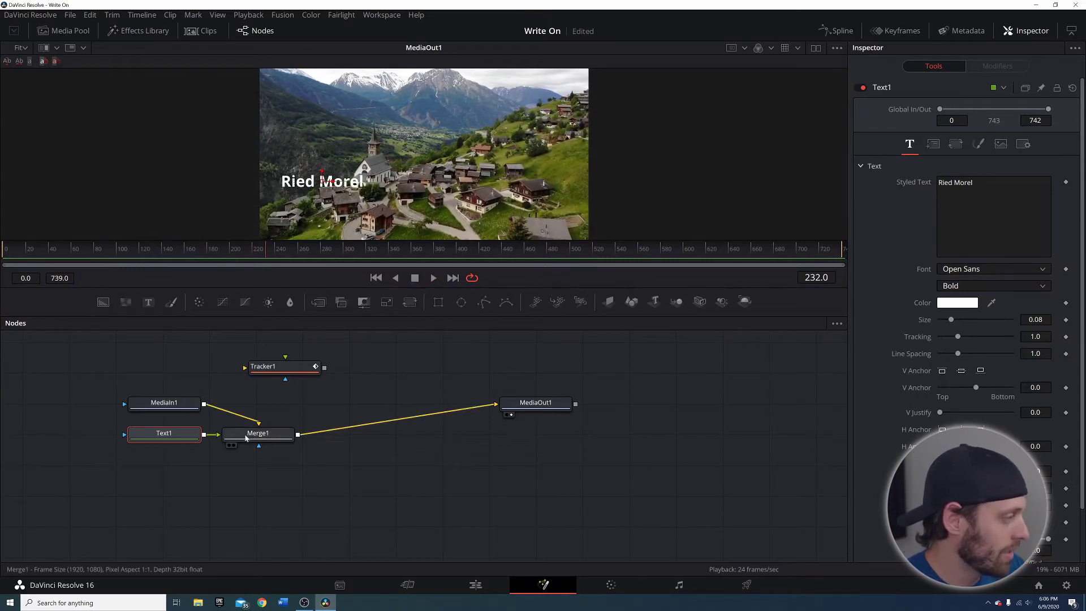
# Undo the addition of the text and merge nodes and reinsert Tracker1 between MediaIn1 and MediaOut1
pyautogui.hotkey('ctrl', 'z')
pyautogui.hotkey('ctrl', 'z')
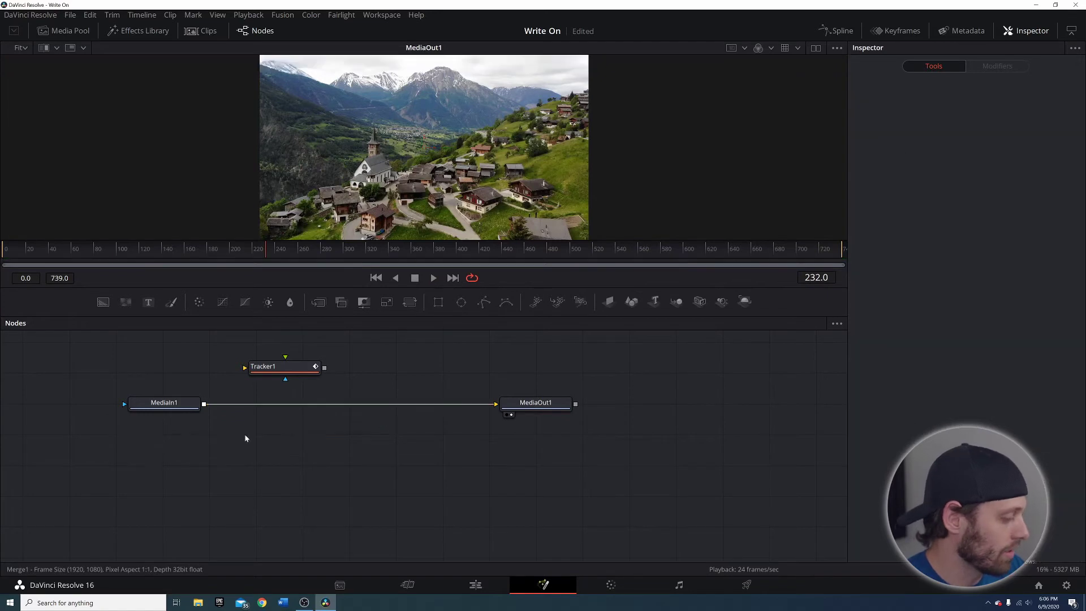
pyautogui.moveTo(285, 369); pyautogui.dragTo(287, 404)
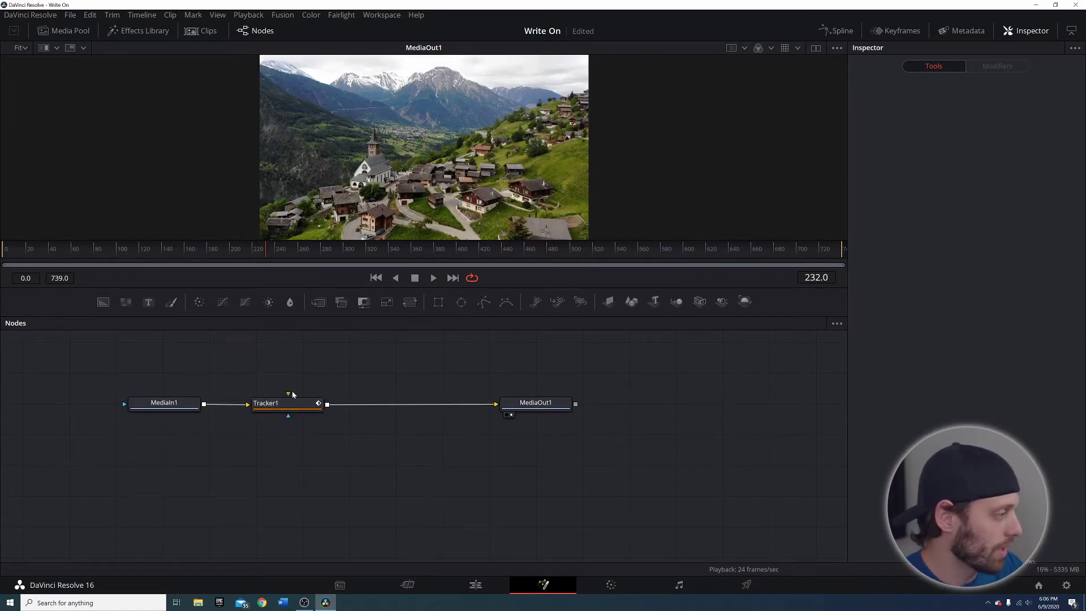
# Add an unconnected Paint node and place it below Tracker1
pyautogui.hotkey('shift', 'space')
pyautogui.write('Text+')
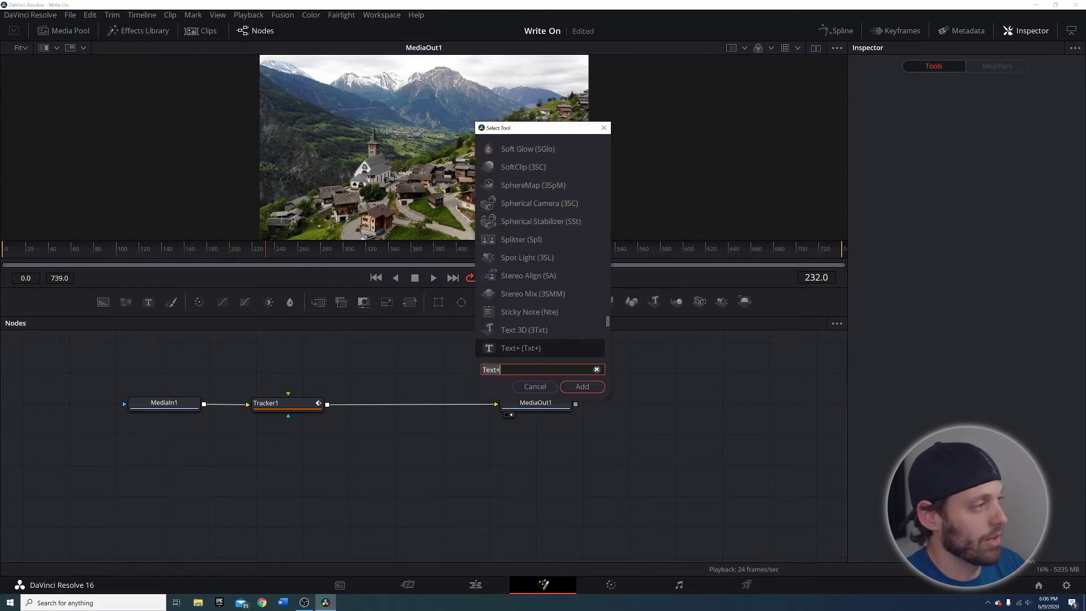
pyautogui.write('pain')
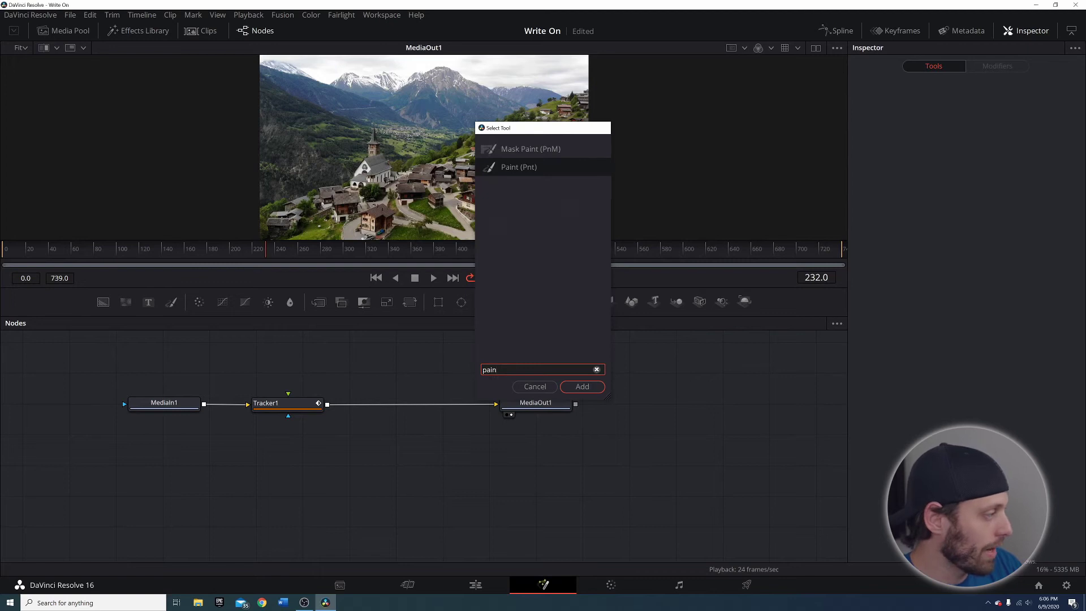
pyautogui.press('Return')
pyautogui.moveTo(205, 433); pyautogui.dragTo(295, 454)
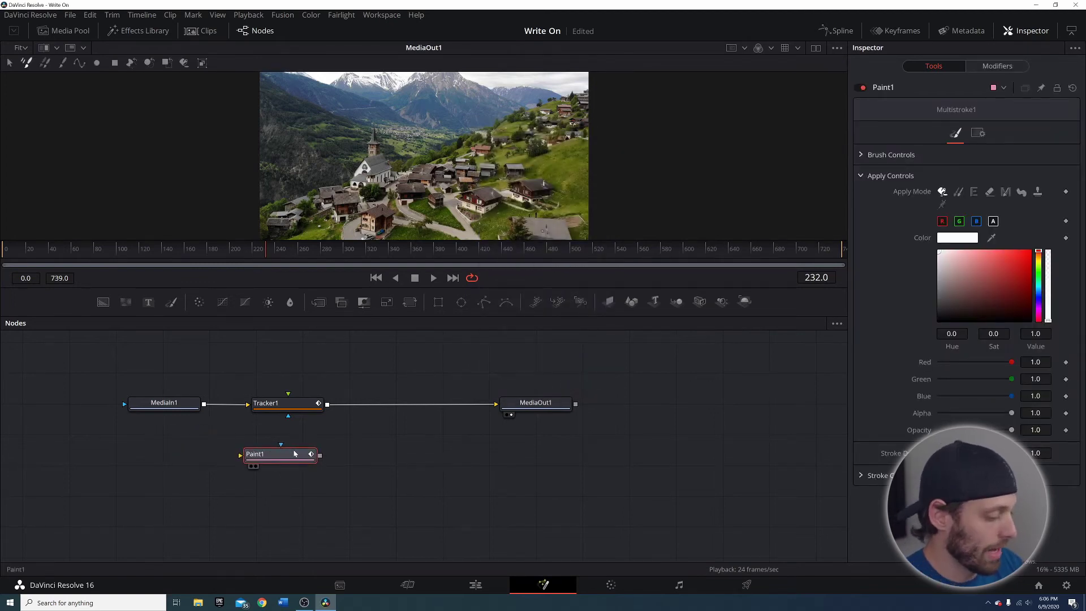
# Add a Background node merged with the output of Paint1
pyautogui.hotkey('shift', 'space')
pyautogui.write('back')
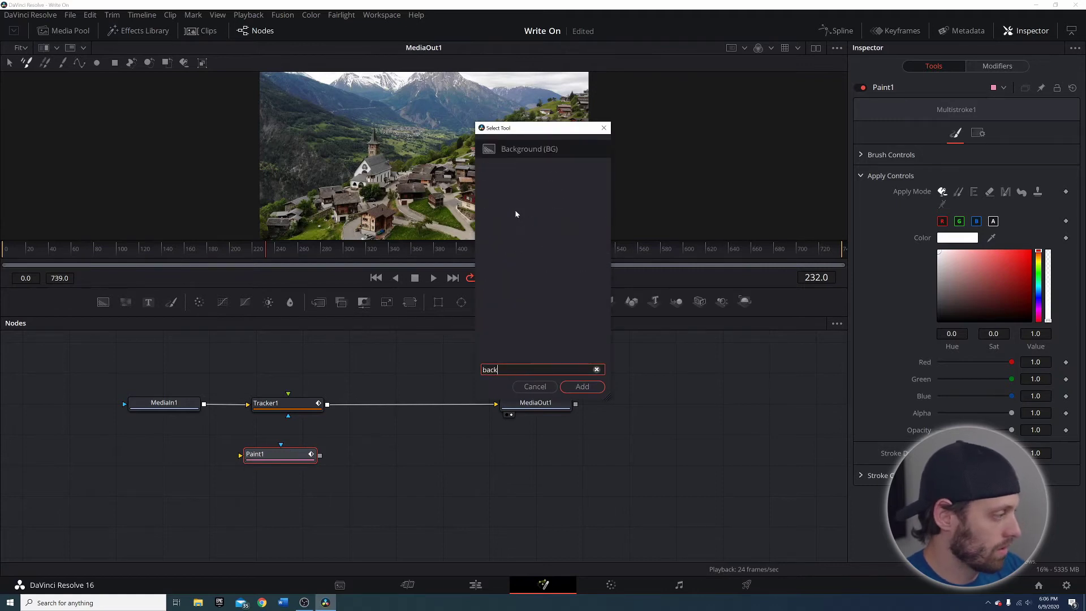
pyautogui.press('Return')
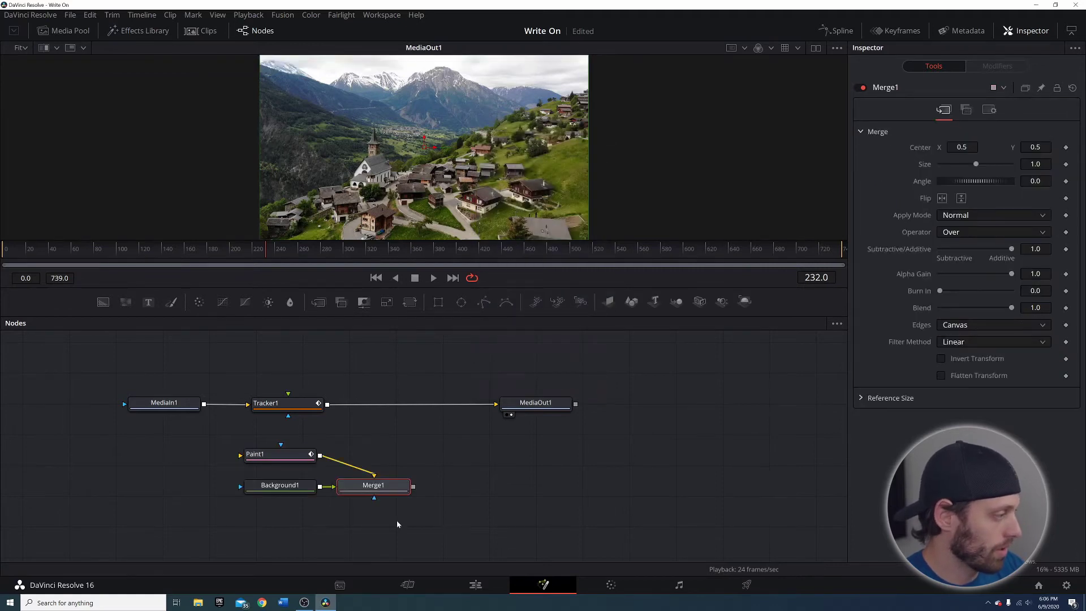
# Delete Merge1 and feed Background1 directly into the main input of Paint1
pyautogui.moveTo(354, 477); pyautogui.dragTo(355, 489)
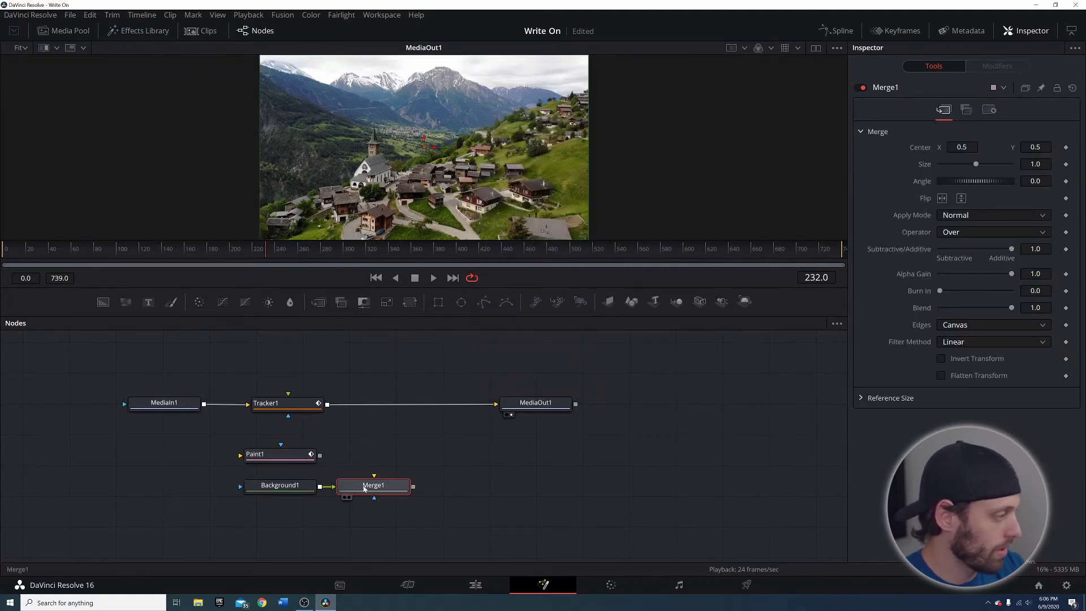
pyautogui.press('Delete')
pyautogui.moveTo(283, 487)
pyautogui.mouseDown()
pyautogui.moveTo(163, 457)
pyautogui.moveTo(253, 460)
pyautogui.mouseUp()
pyautogui.click(280, 457)
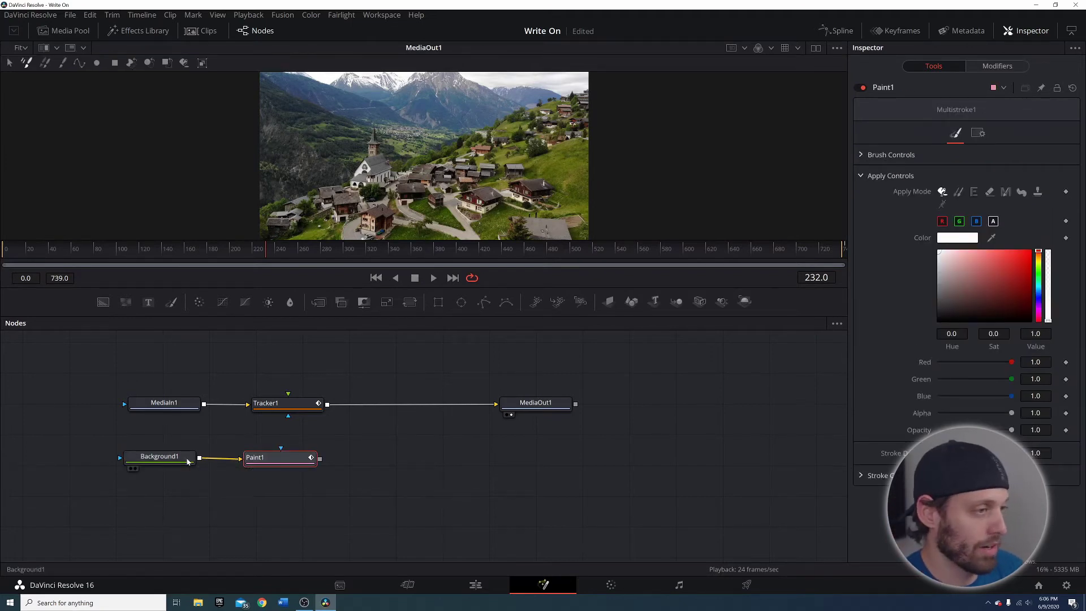
# Make Background1 fully transparent by setting its alpha to 0
pyautogui.click(187, 461)
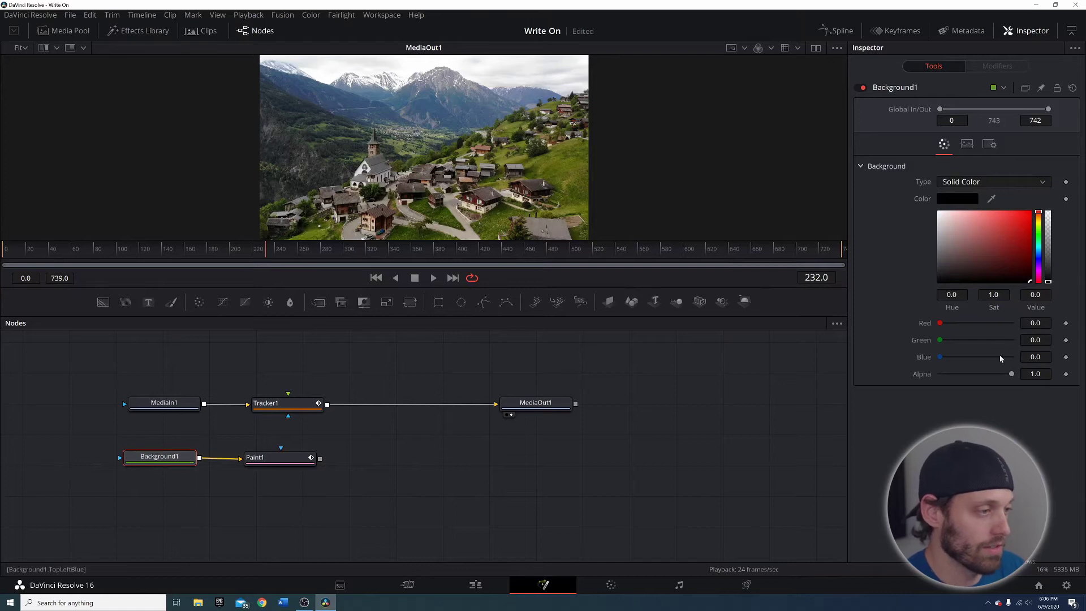
pyautogui.moveTo(1013, 375); pyautogui.dragTo(932, 374)
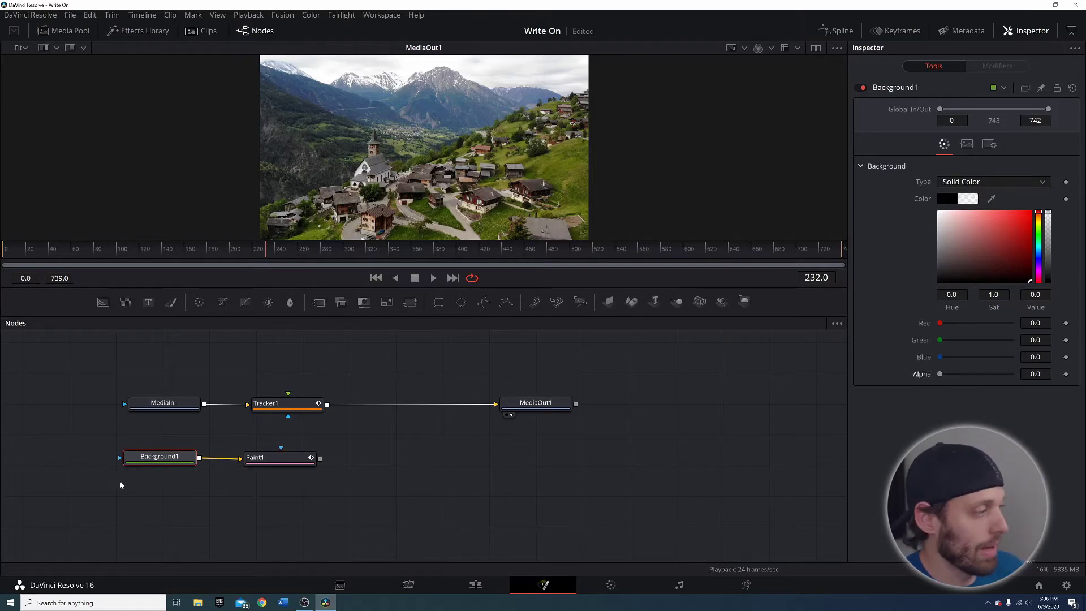
# View Paint1 and draw a three-point polyline stroke with a horizontal segment followed by a short diagonal one running downward
pyautogui.click(300, 464)
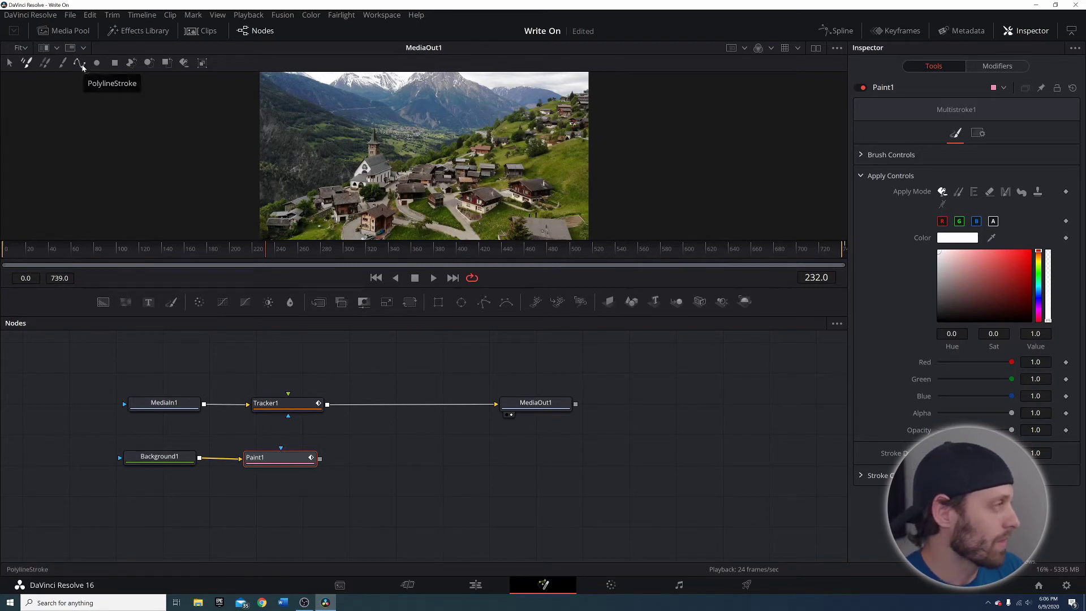
pyautogui.click(79, 63)
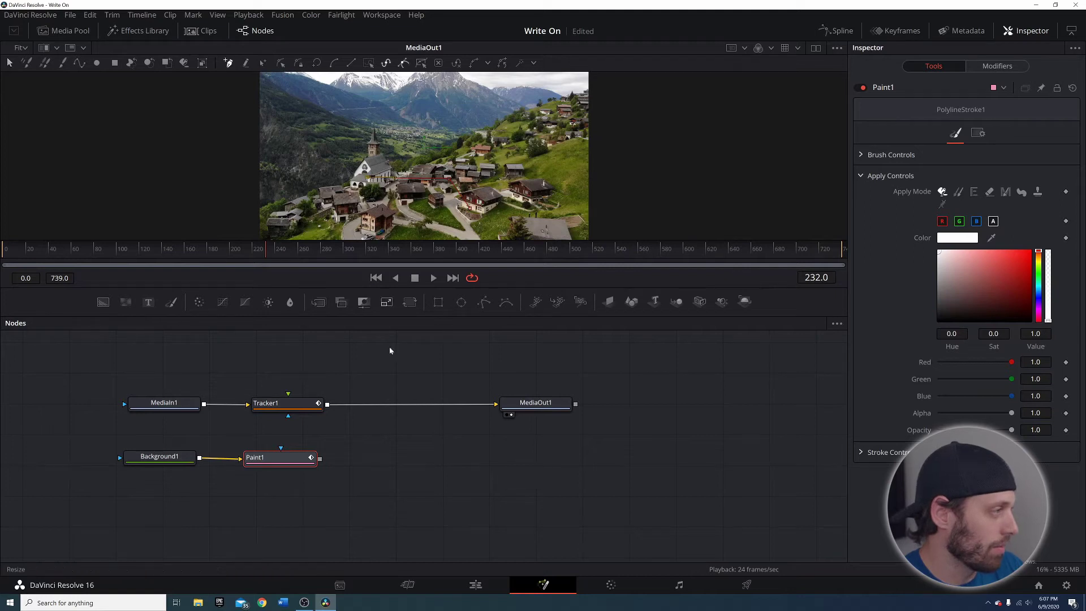
pyautogui.click(255, 470)
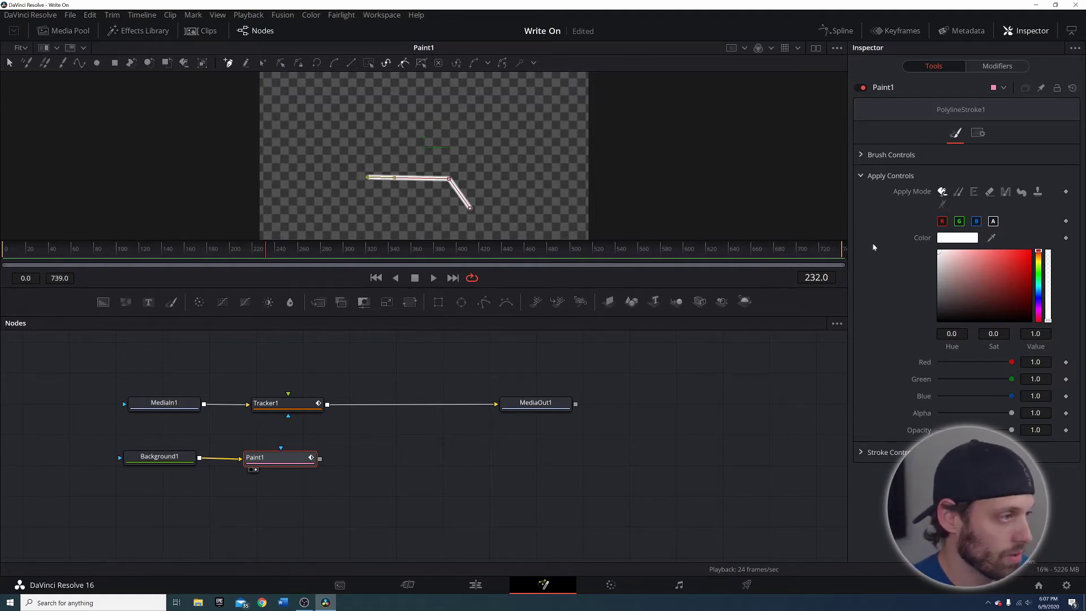
# Set the polyline stroke's brush size to 0.0094 and its softness to 0.426
pyautogui.click(861, 155)
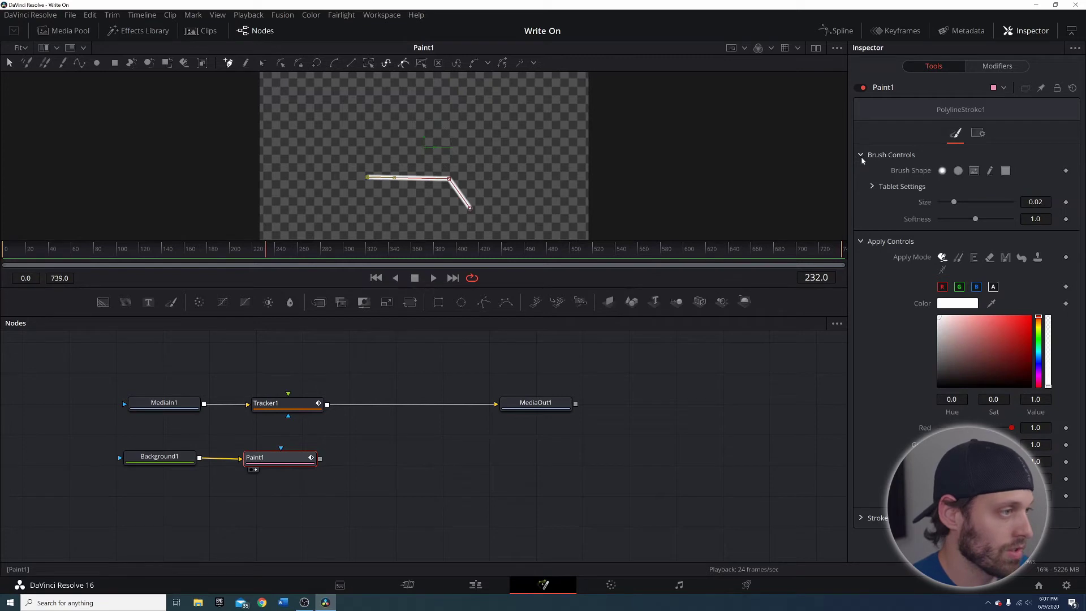
pyautogui.moveTo(955, 205)
pyautogui.mouseDown()
pyautogui.moveTo(962, 219)
pyautogui.moveTo(994, 219)
pyautogui.moveTo(960, 219)
pyautogui.moveTo(947, 205)
pyautogui.mouseUp()
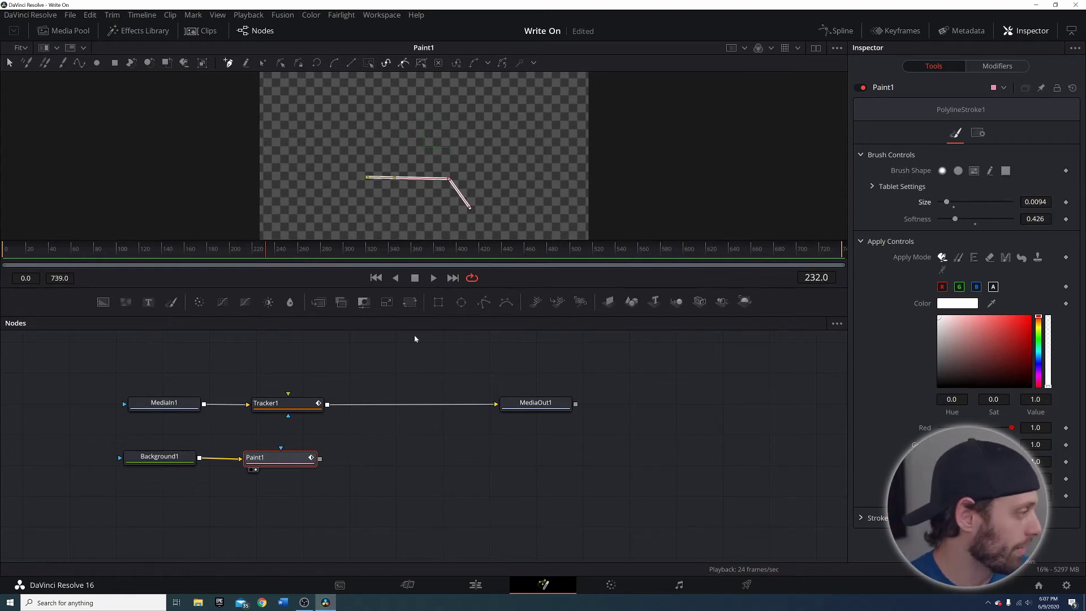
# Connect Paint1's output to Tracker1's foreground input and show MediaOut1 in the viewer
pyautogui.moveTo(164, 458); pyautogui.dragTo(128, 457)
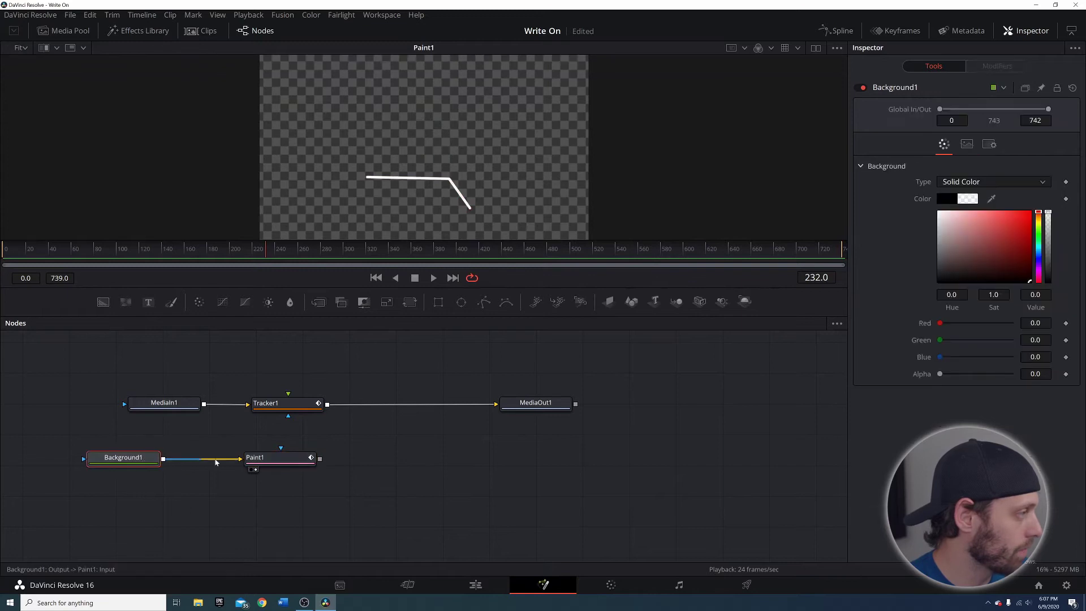
pyautogui.moveTo(285, 461); pyautogui.dragTo(263, 461)
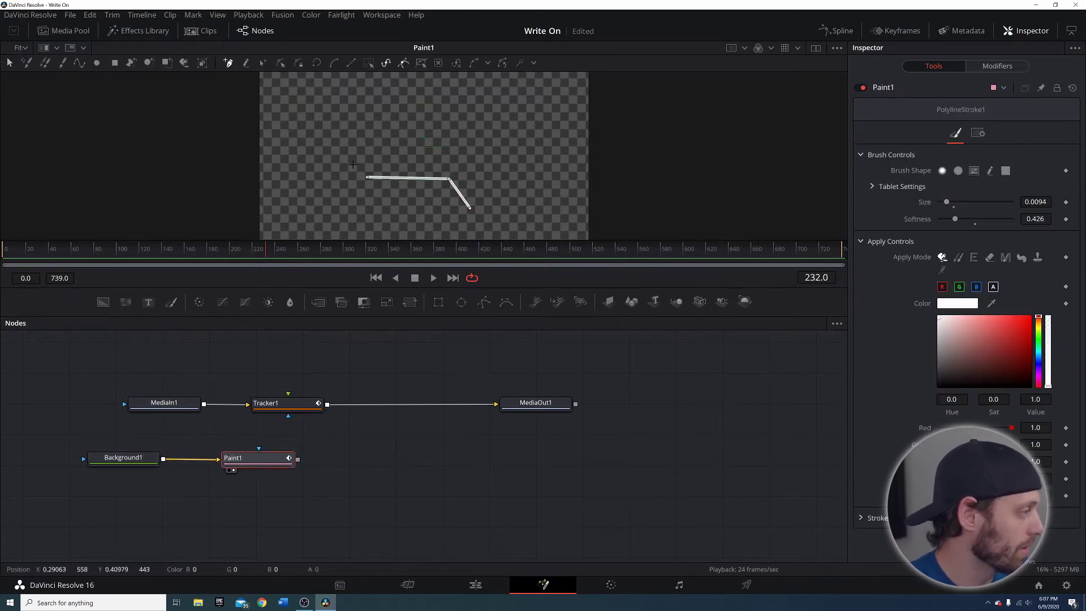
pyautogui.click(309, 405)
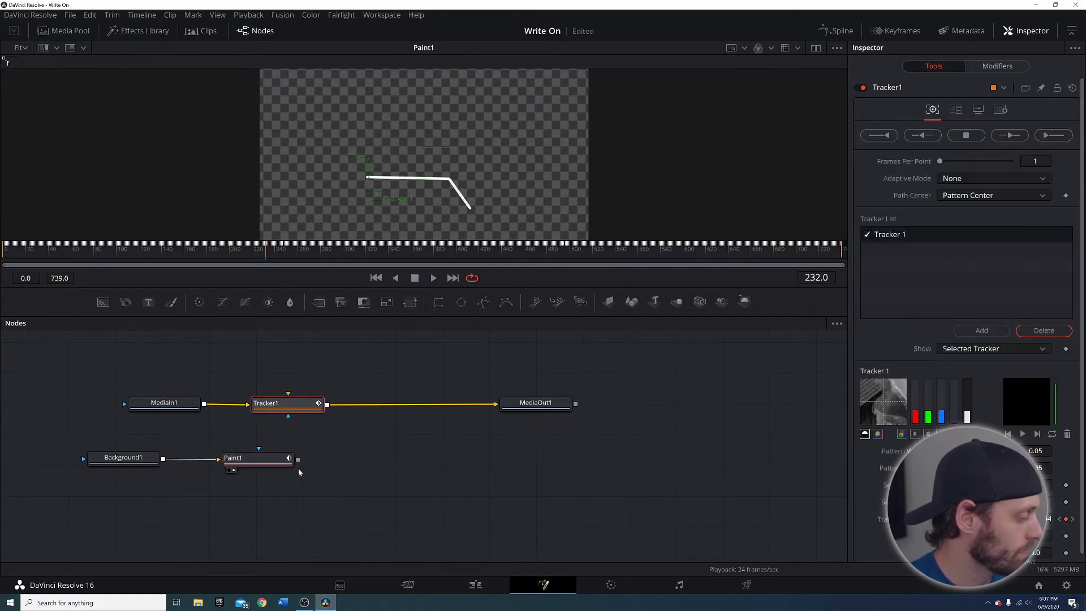
pyautogui.moveTo(298, 459); pyautogui.dragTo(289, 396)
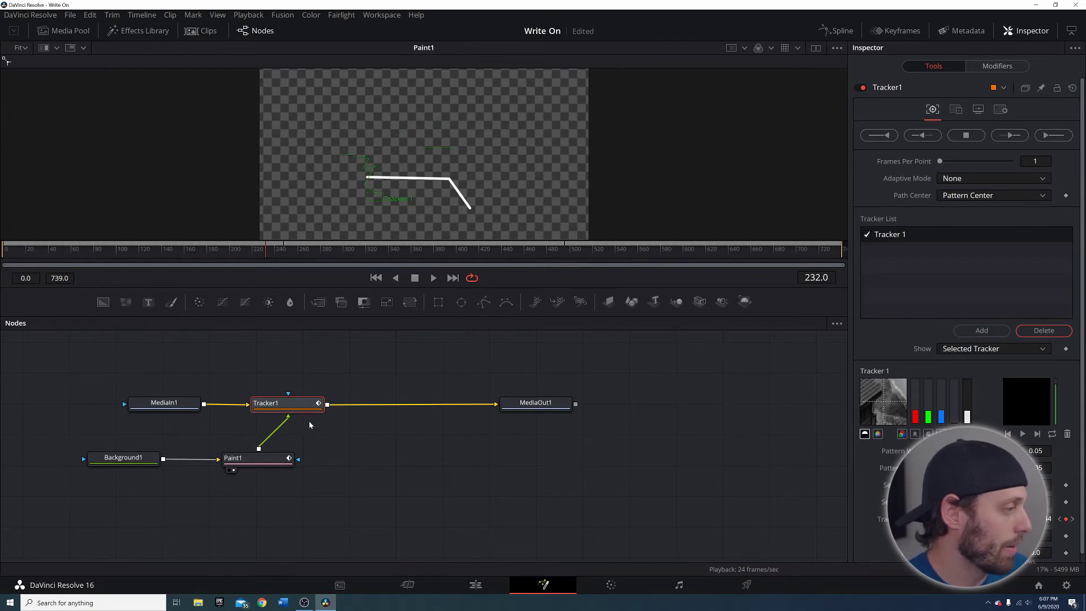
pyautogui.click(557, 407)
pyautogui.press('1')
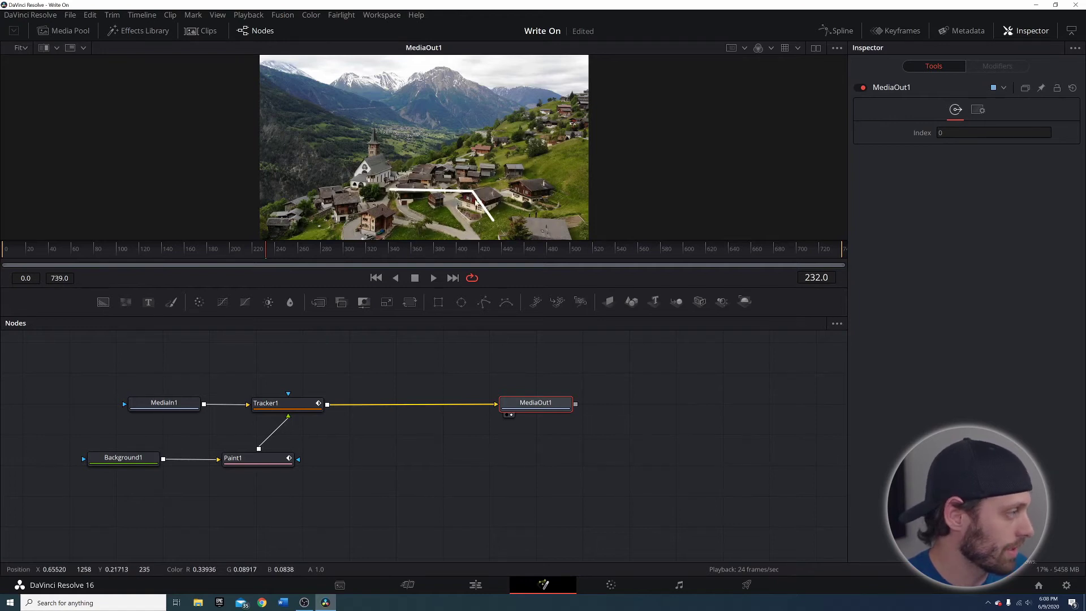
# Move the three points of the polyline stroke so that it forms a short callout line beside the church, its diagonal end pointing at it
pyautogui.click(256, 459)
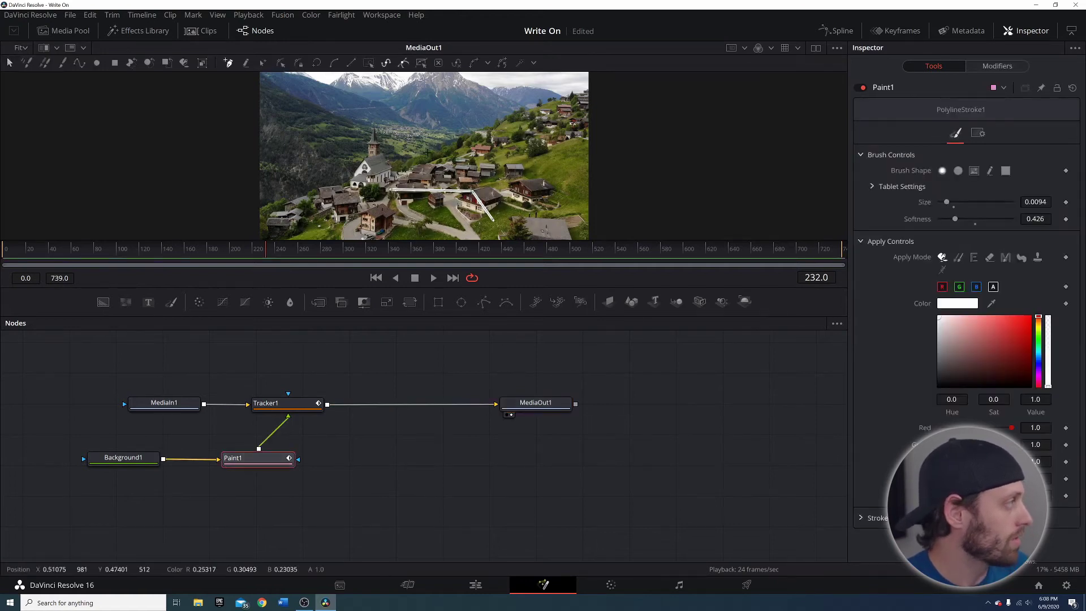
pyautogui.click(137, 147)
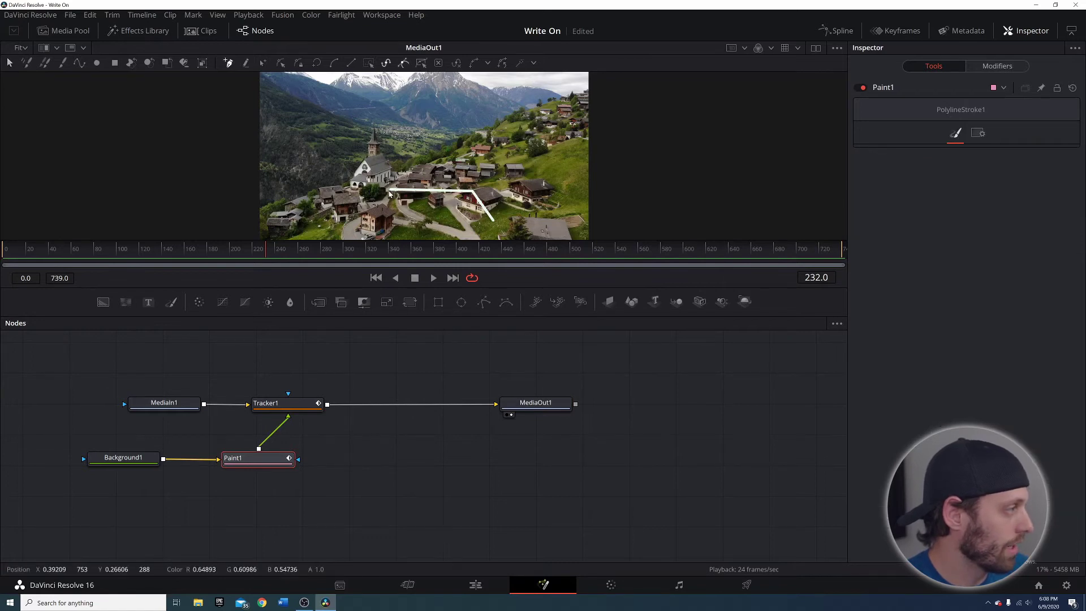
pyautogui.moveTo(391, 193)
pyautogui.mouseDown()
pyautogui.moveTo(279, 171)
pyautogui.moveTo(287, 176)
pyautogui.mouseUp()
pyautogui.moveTo(468, 192); pyautogui.dragTo(328, 175)
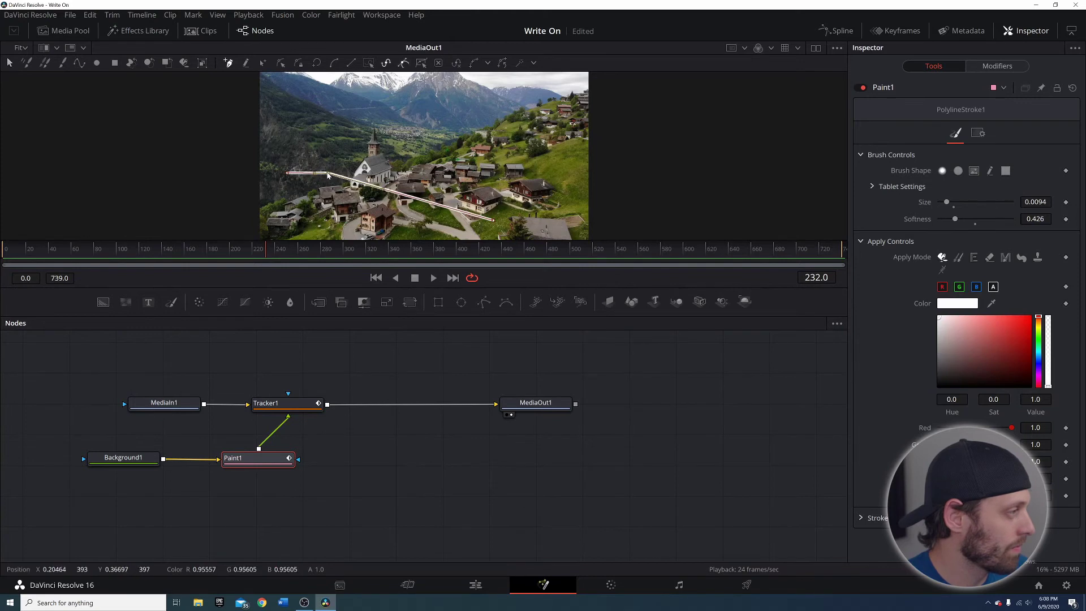
pyautogui.moveTo(494, 223); pyautogui.dragTo(352, 184)
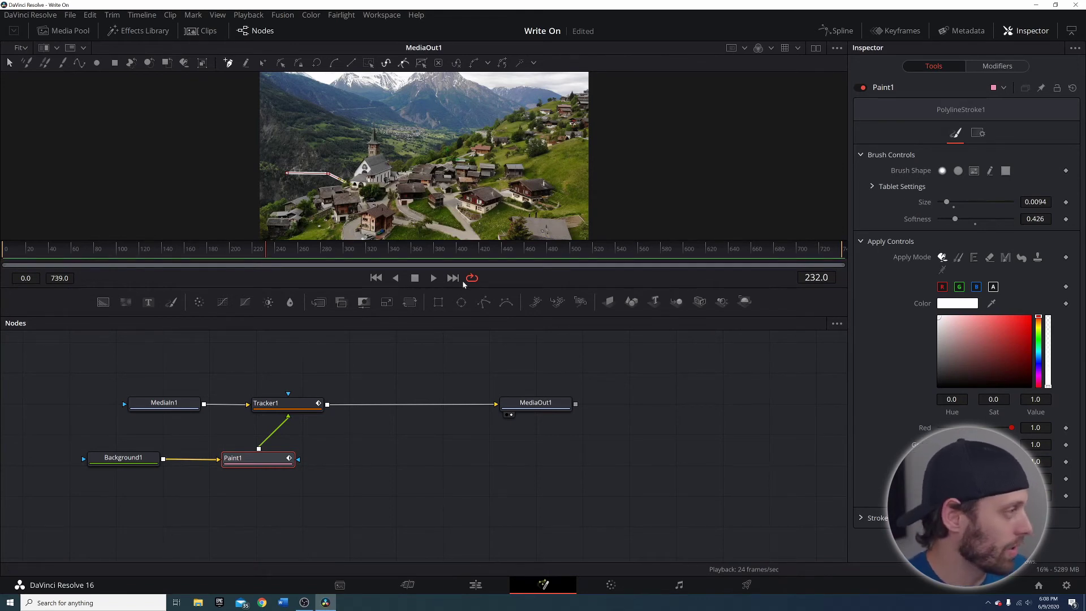
# Play back the clip to check how the callout line follows the church, and return to frame 30
pyautogui.click(433, 279)
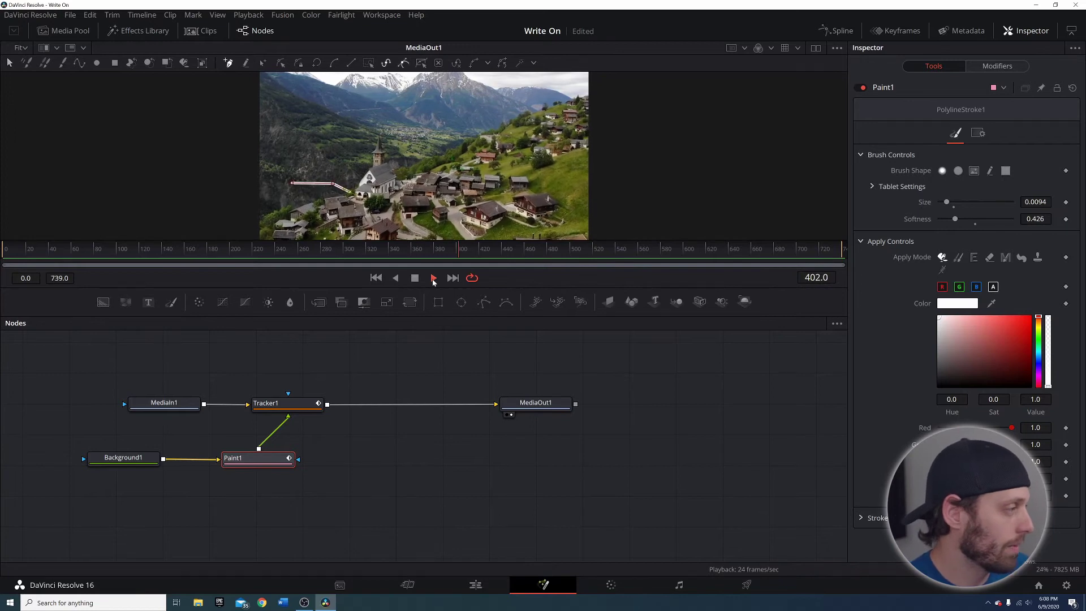
pyautogui.click(434, 278)
pyautogui.moveTo(476, 248); pyautogui.dragTo(39, 276)
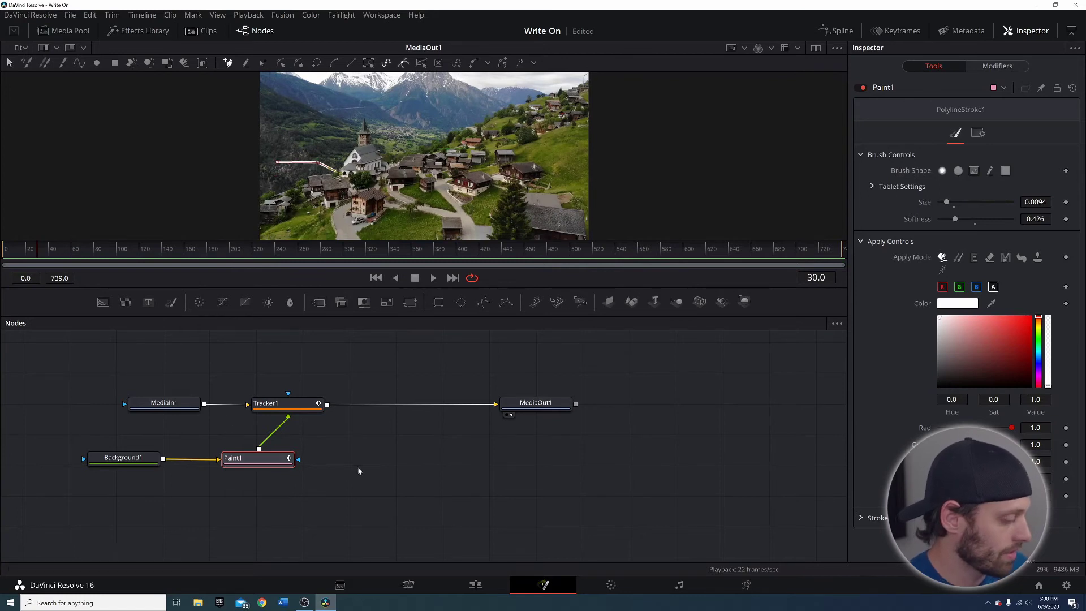
# Add a Text+ node merged with Paint1 ahead of Tracker1 and rearrange the nodes
pyautogui.hotkey('shift', 'space')
pyautogui.write('back')
pyautogui.press('BackSpace')
pyautogui.press('BackSpace')
pyautogui.press('BackSpace')
pyautogui.press('BackSpace')
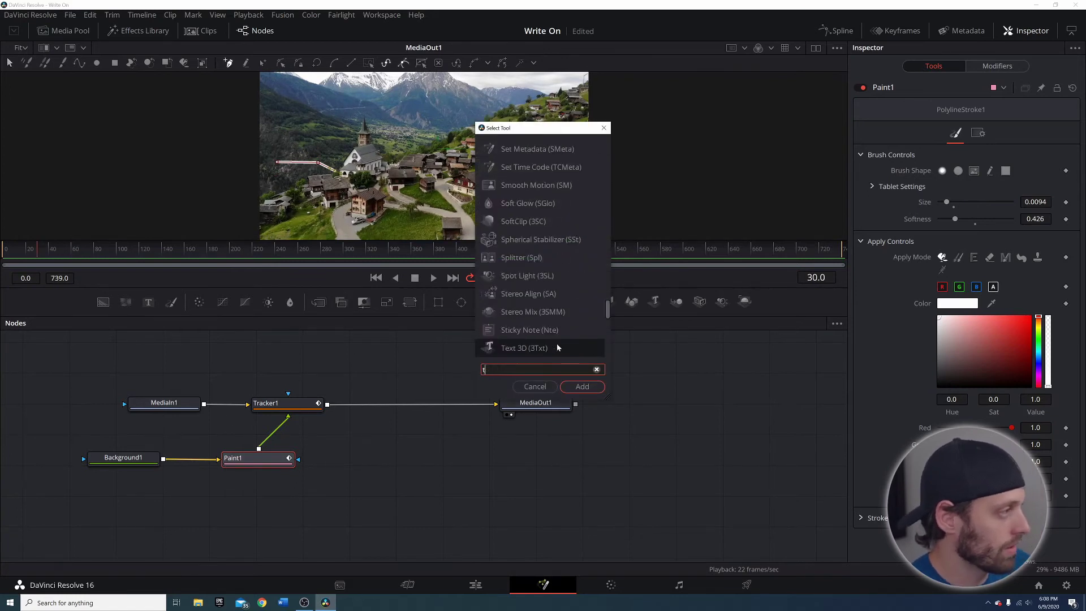
pyautogui.write('text')
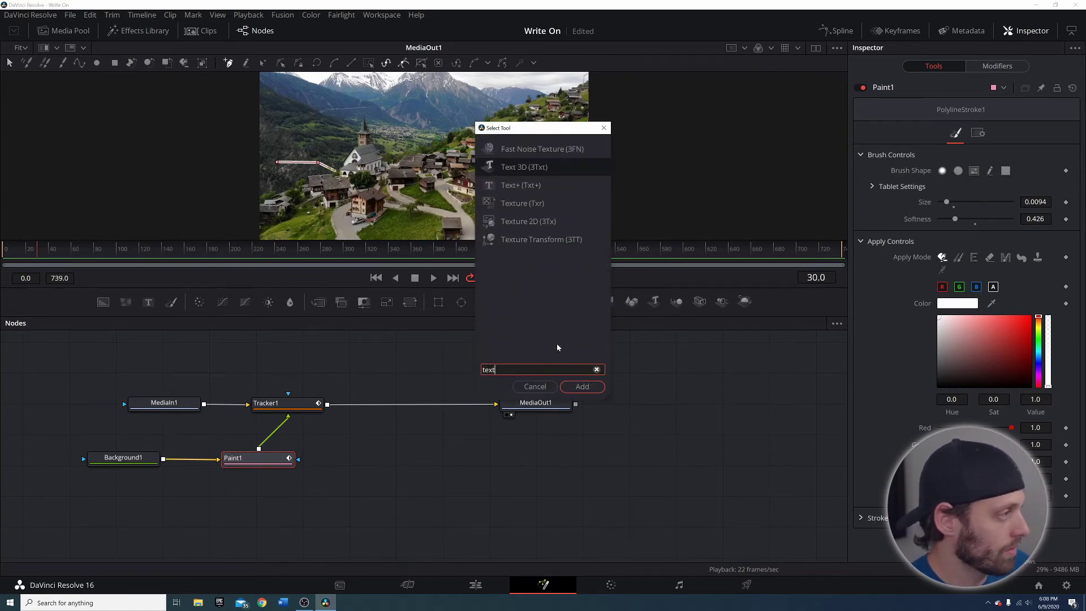
pyautogui.click(521, 186)
pyautogui.click(577, 387)
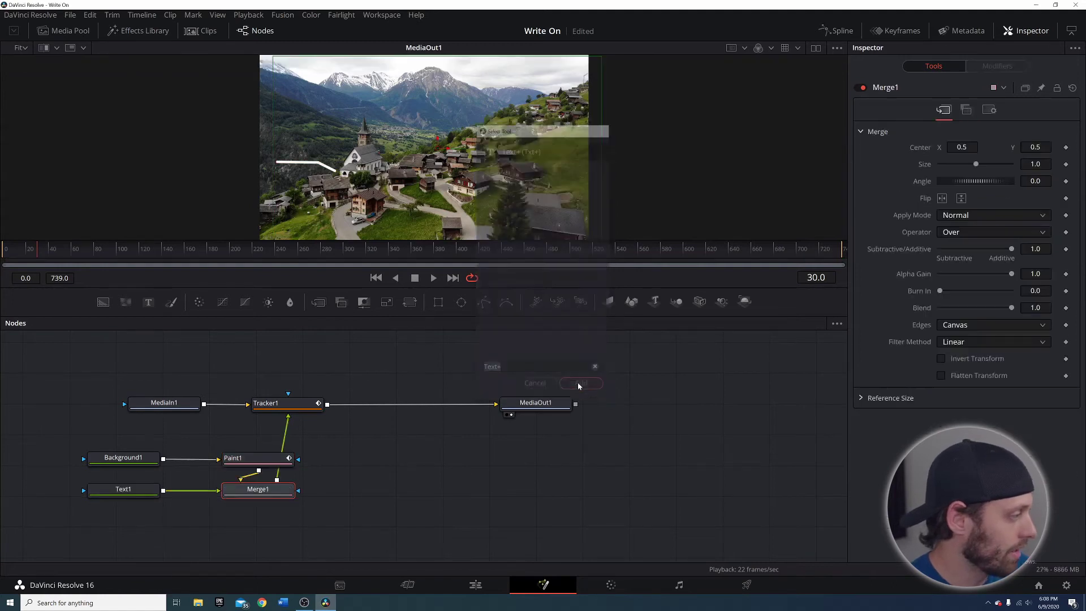
pyautogui.moveTo(297, 451); pyautogui.dragTo(288, 442)
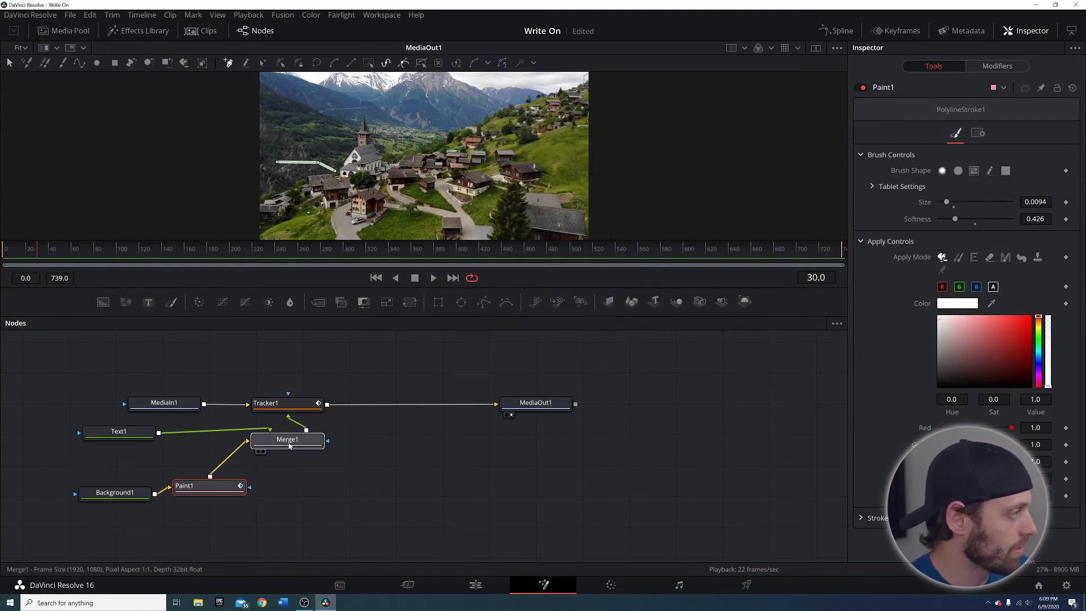
# Enter "Ried Morel" in Text1, reduce its size to 0.0394 and place the title just above the callout line
pyautogui.click(135, 433)
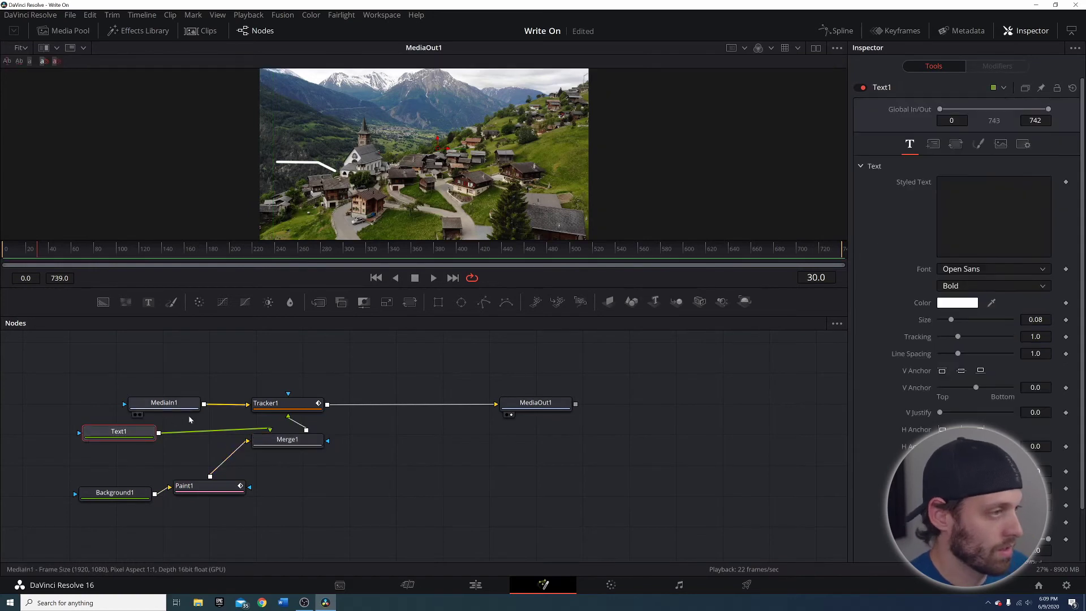
pyautogui.click(984, 210)
pyautogui.write('Ried Morel')
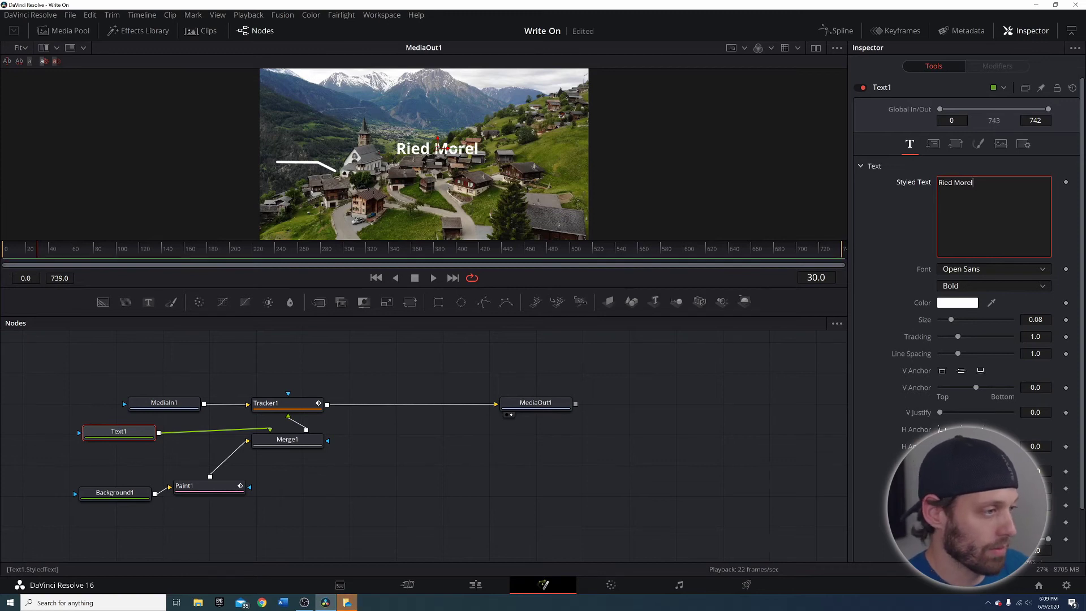
pyautogui.moveTo(951, 319); pyautogui.dragTo(947, 320)
pyautogui.moveTo(437, 138); pyautogui.dragTo(314, 148)
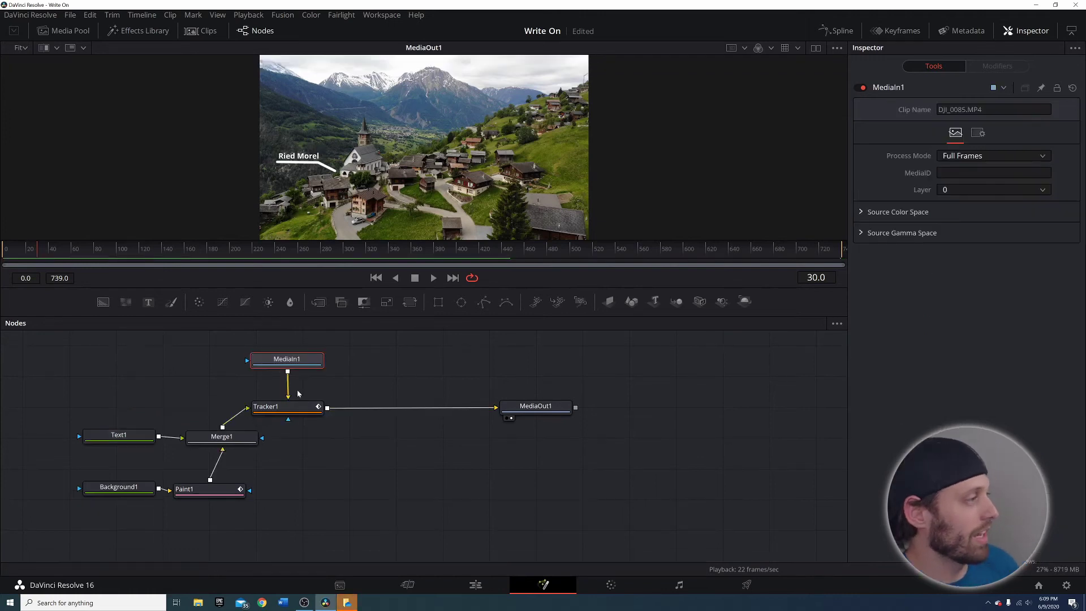
# Play back the clip from frame 0 to check the tracked title and callout line
pyautogui.moveTo(31, 249); pyautogui.dragTo(3, 253)
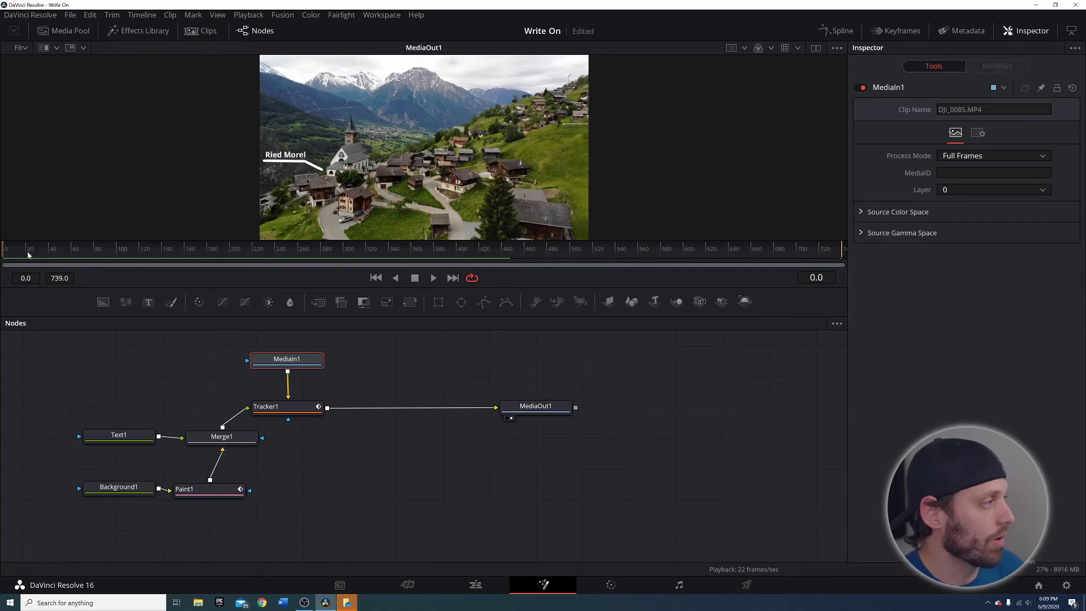
pyautogui.click(433, 278)
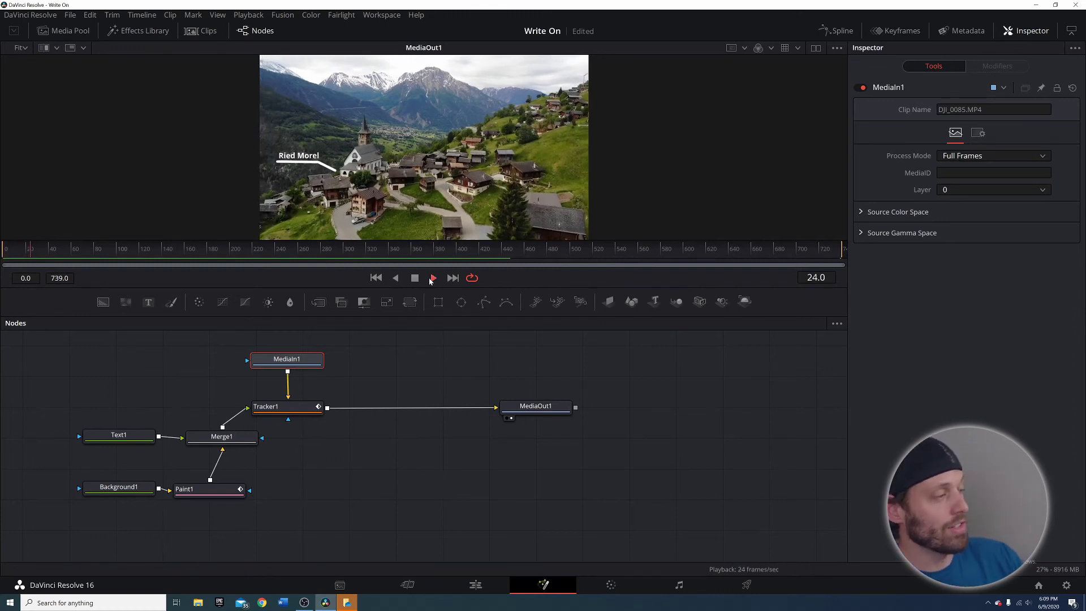
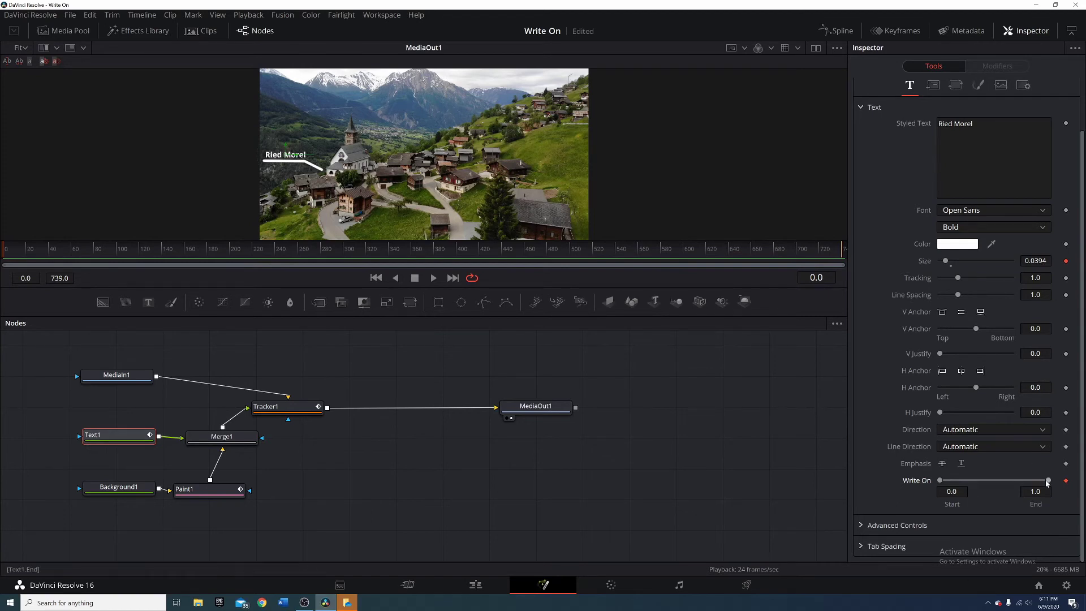
# At frame 0, set Text1's Write On end to 0 and keyframe the Paint1 stroke's Write On with its end at 0
pyautogui.moveTo(1047, 481); pyautogui.dragTo(941, 484)
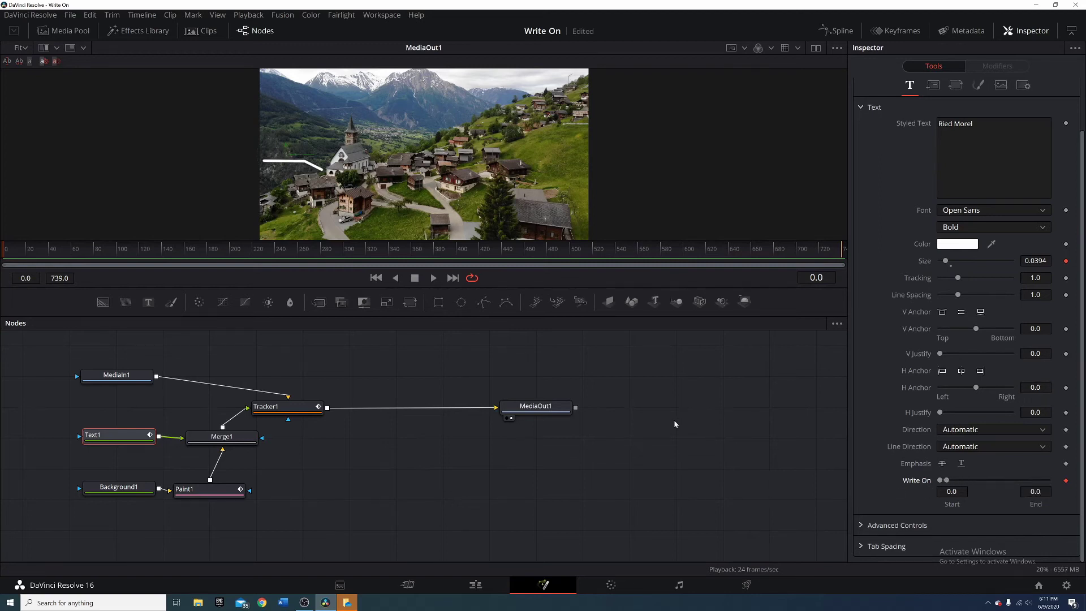
pyautogui.click(218, 491)
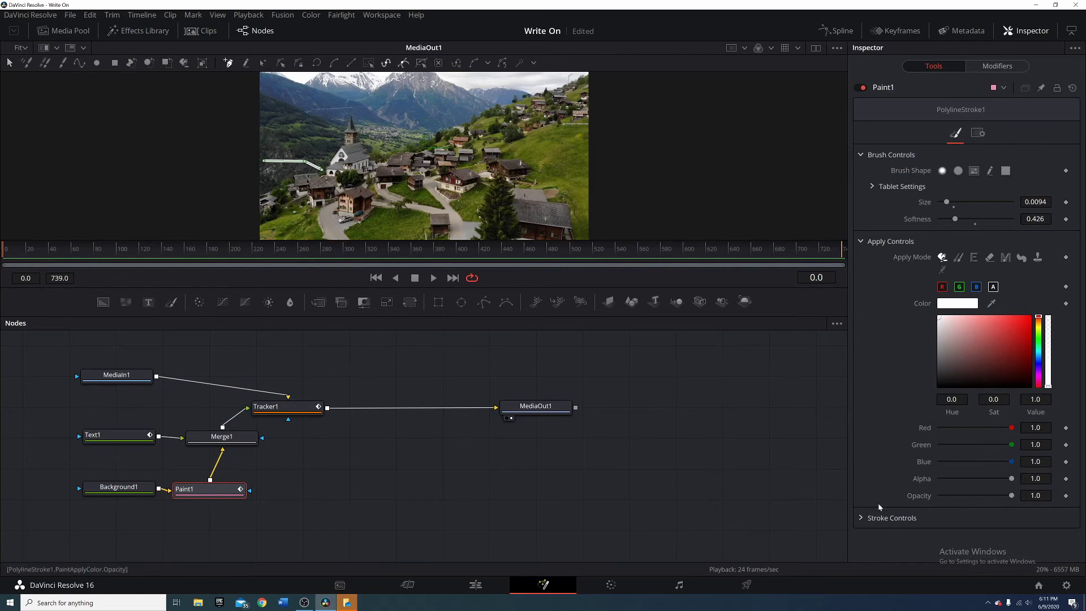
pyautogui.click(864, 518)
pyautogui.scroll(-3, 973, 453)
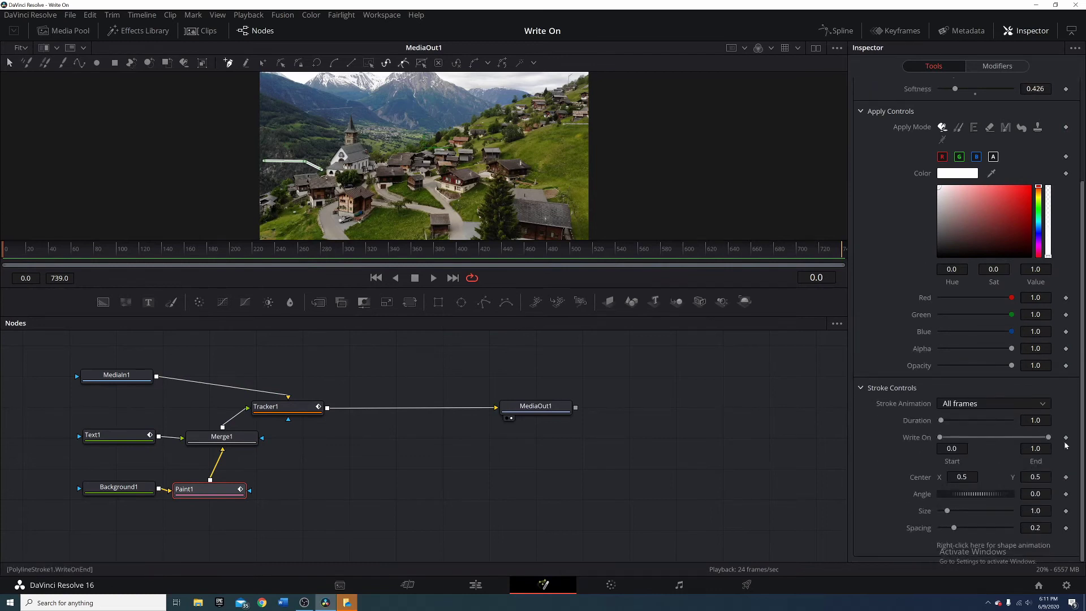
pyautogui.click(1067, 439)
pyautogui.moveTo(1048, 438); pyautogui.dragTo(931, 443)
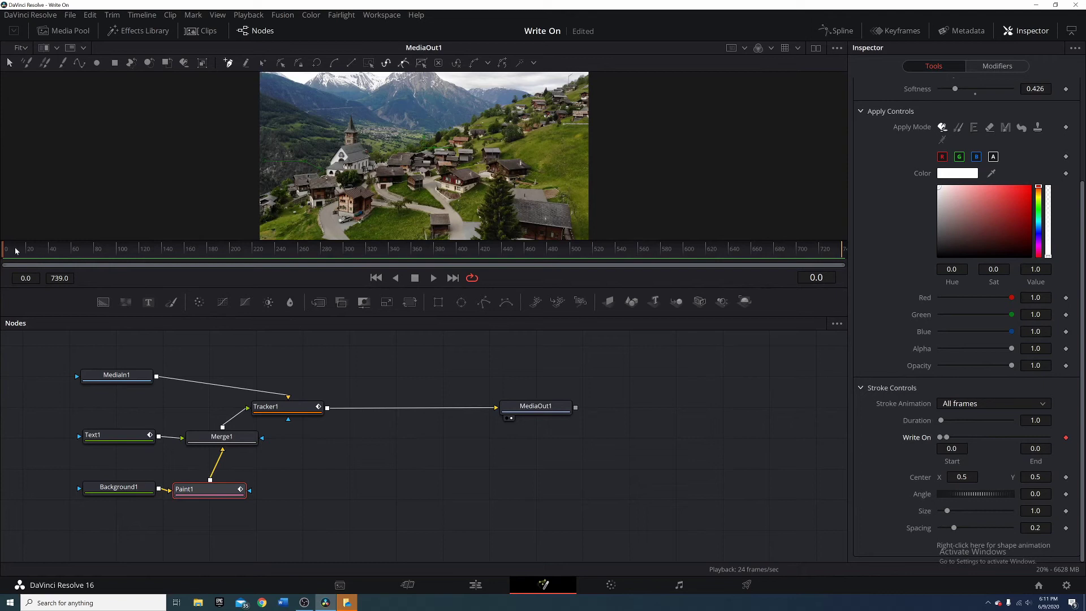
# Keyframe the Paint1 stroke's Write On at frame 40 with its end at 0, and set the end to 1.0 at frame 60
pyautogui.moveTo(25, 254); pyautogui.dragTo(73, 260)
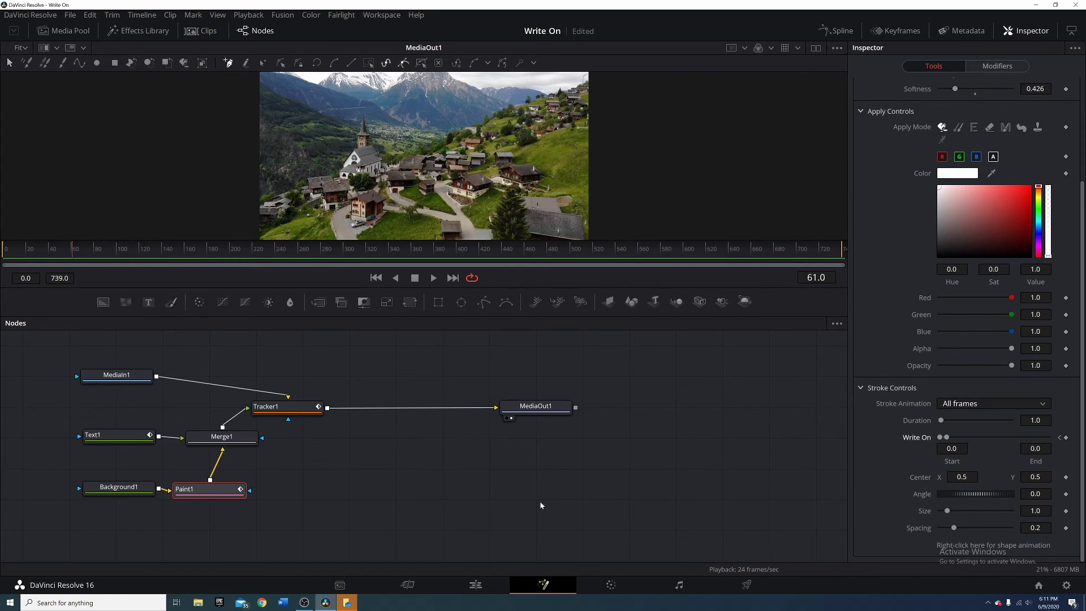
pyautogui.click(50, 253)
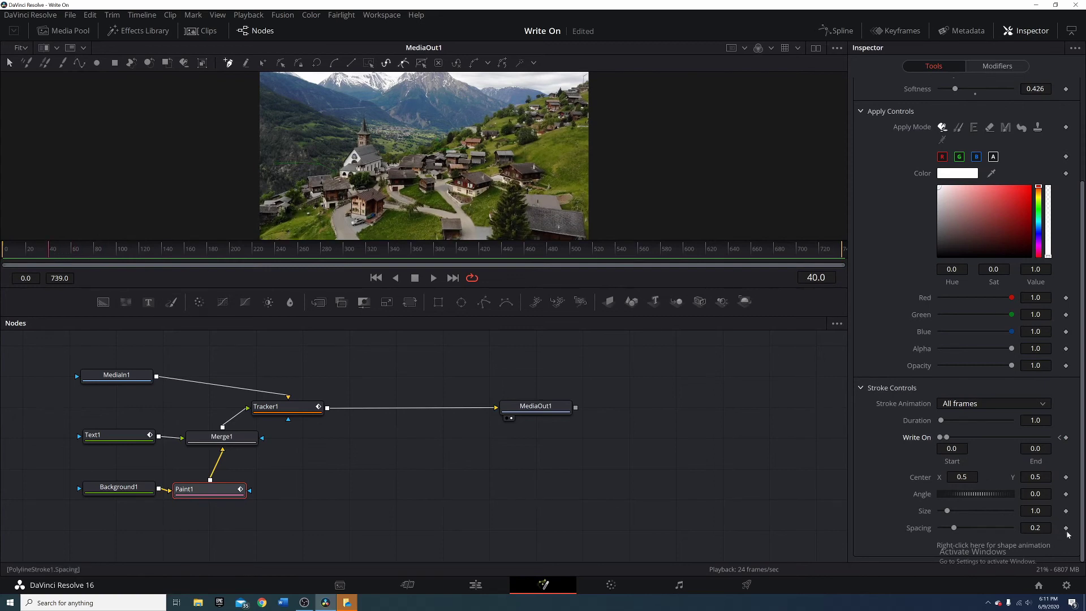
pyautogui.click(1067, 439)
pyautogui.moveTo(65, 249); pyautogui.dragTo(70, 251)
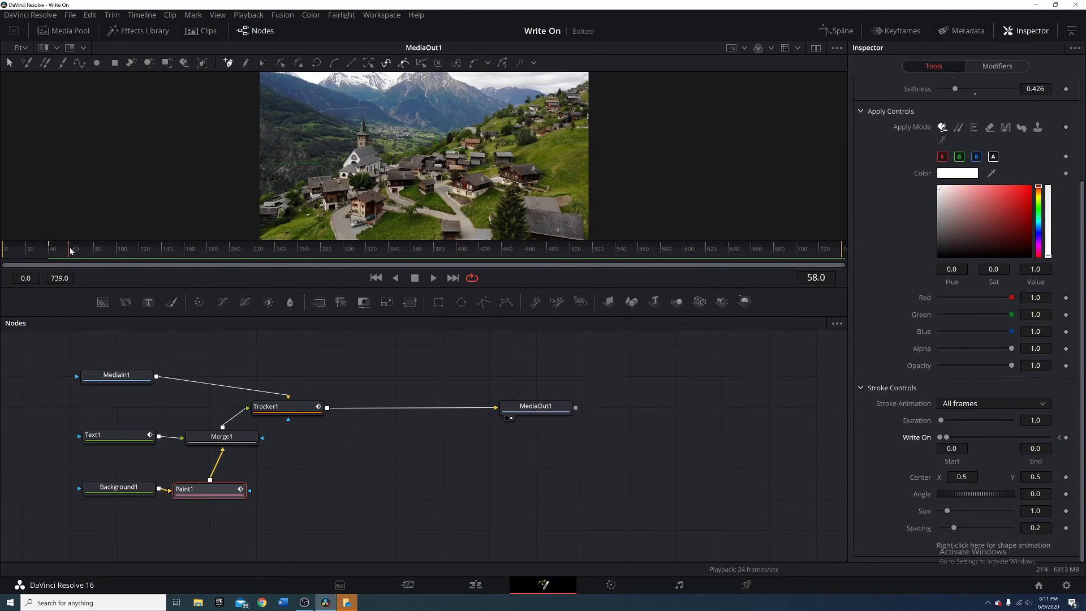
pyautogui.moveTo(71, 250); pyautogui.dragTo(72, 251)
pyautogui.moveTo(947, 437); pyautogui.dragTo(1049, 438)
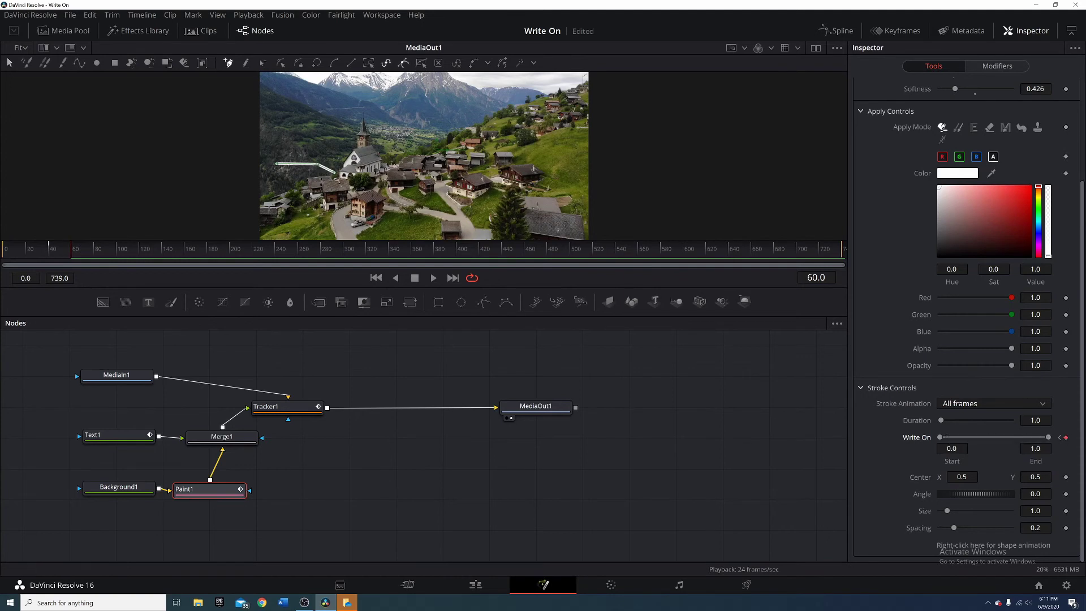
# Keyframe Text1's Write On at frame 60 with its end at 0, and set the end to 1.0 at frame 74
pyautogui.click(130, 435)
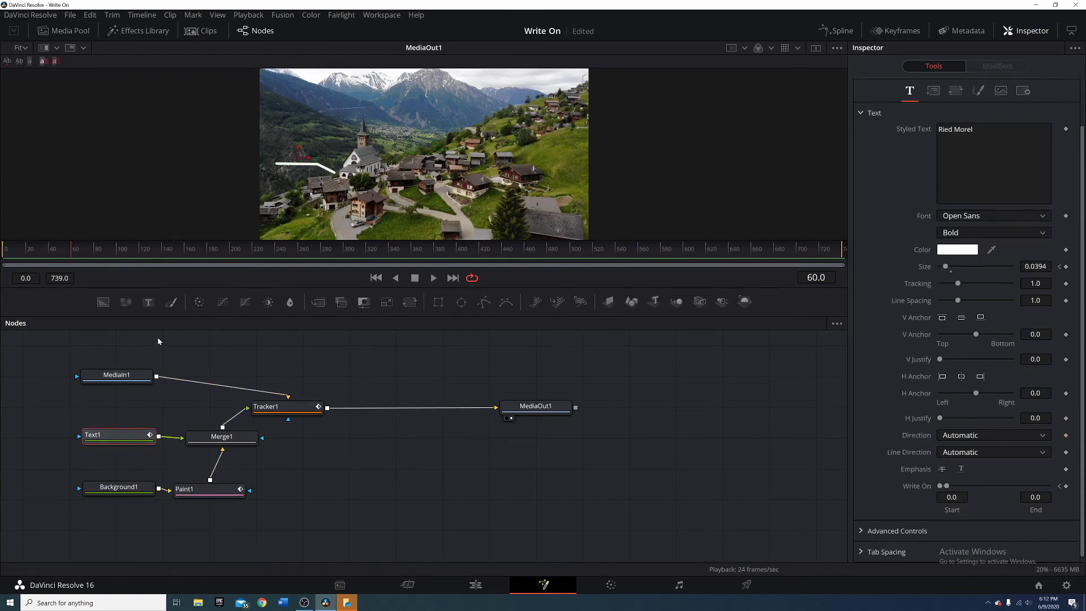
pyautogui.click(1066, 487)
pyautogui.moveTo(78, 252); pyautogui.dragTo(88, 254)
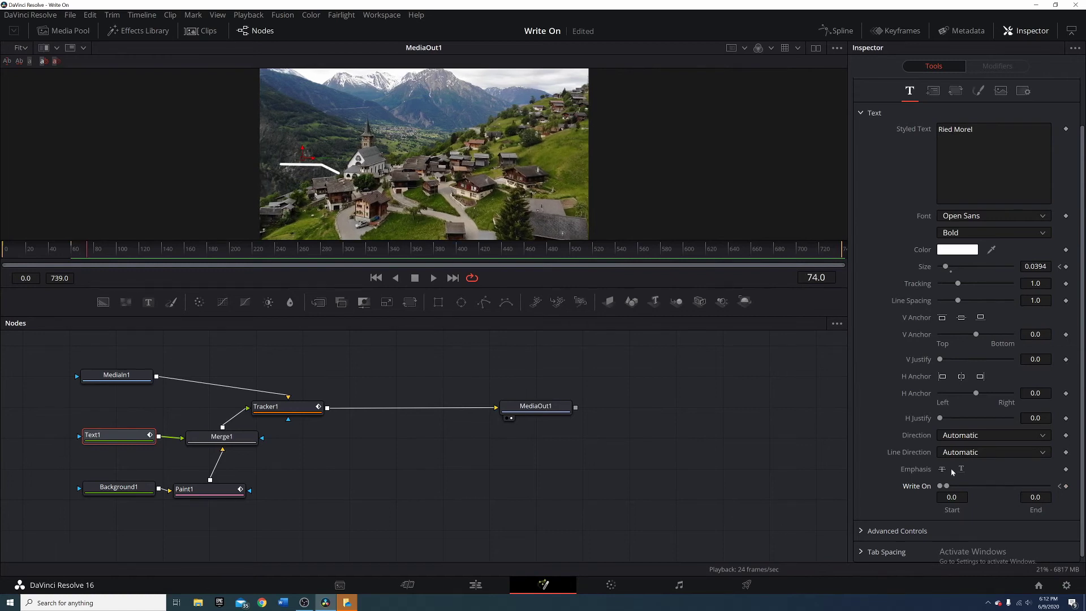
pyautogui.moveTo(947, 486); pyautogui.dragTo(1051, 491)
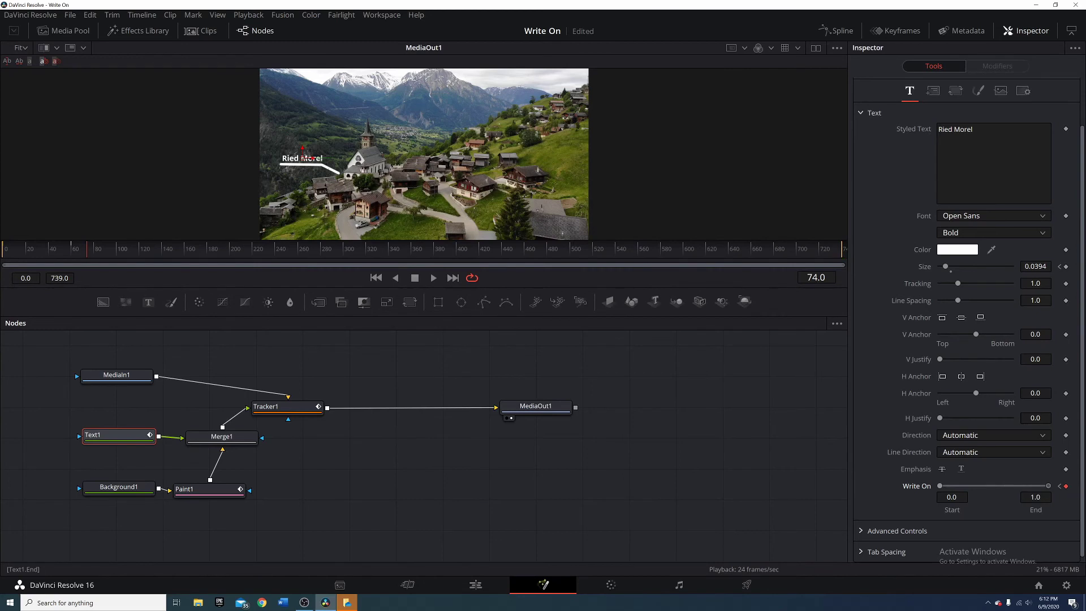
# Play back the clip from frame 0 and again from just before the title appears to check the write-on animation
pyautogui.moveTo(59, 248); pyautogui.dragTo(2, 256)
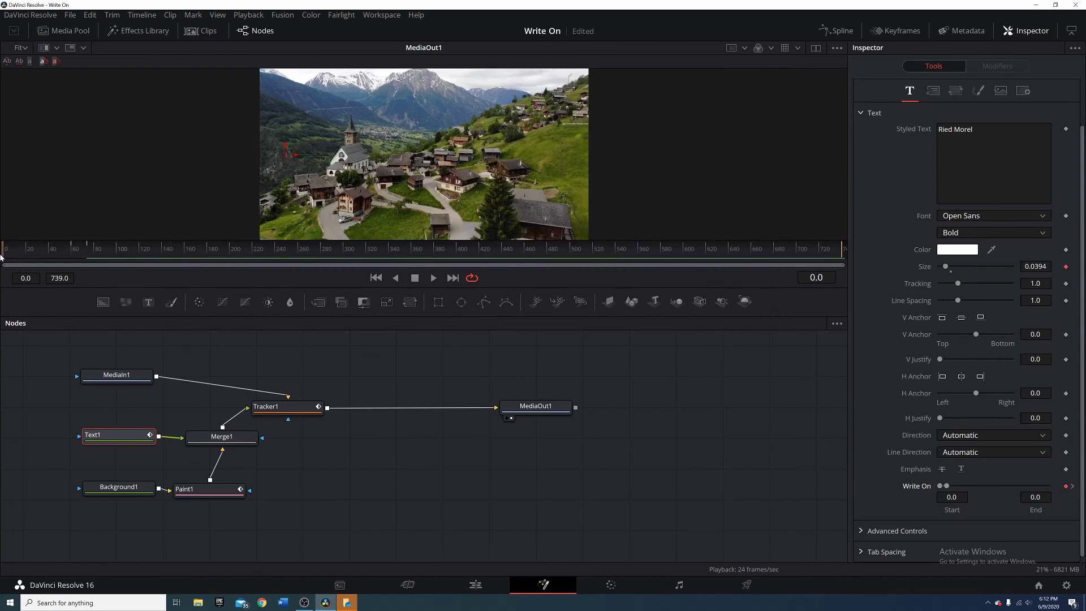
pyautogui.press('space')
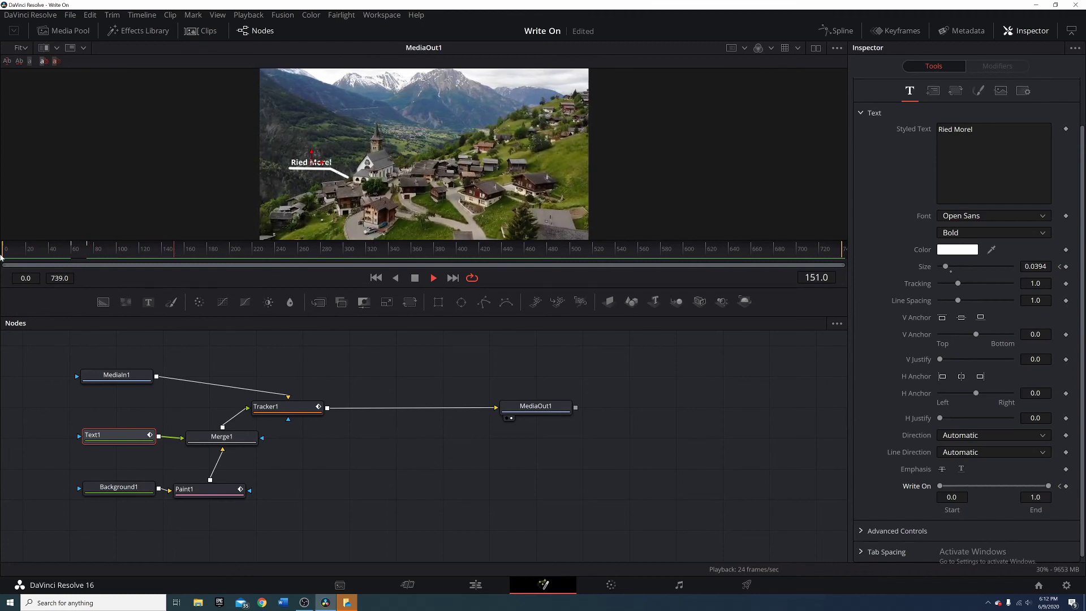
pyautogui.press('space')
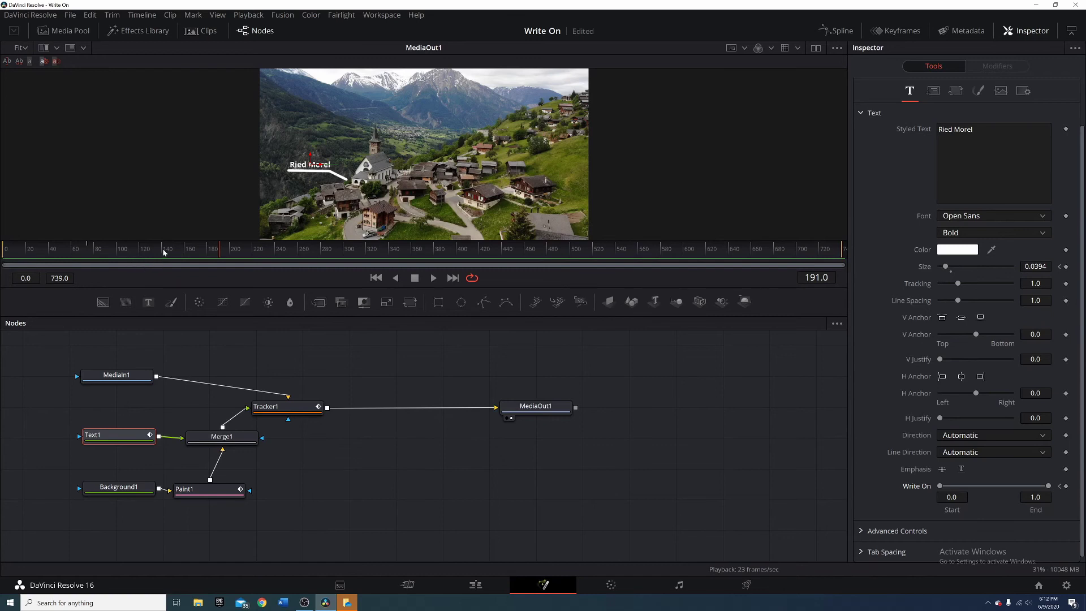
pyautogui.click(64, 253)
pyautogui.press('space')
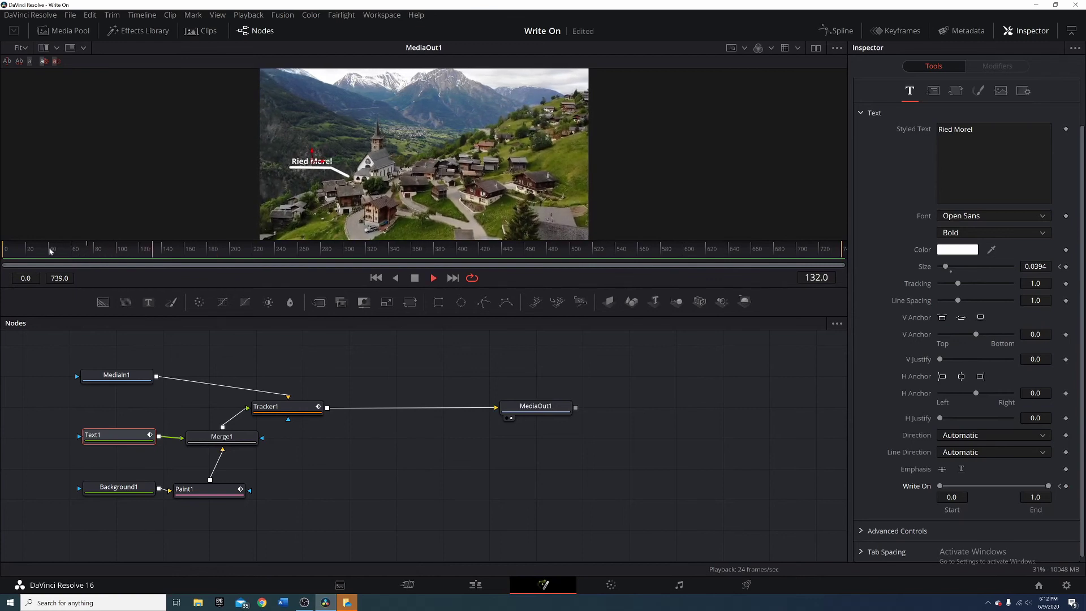
pyautogui.press('space')
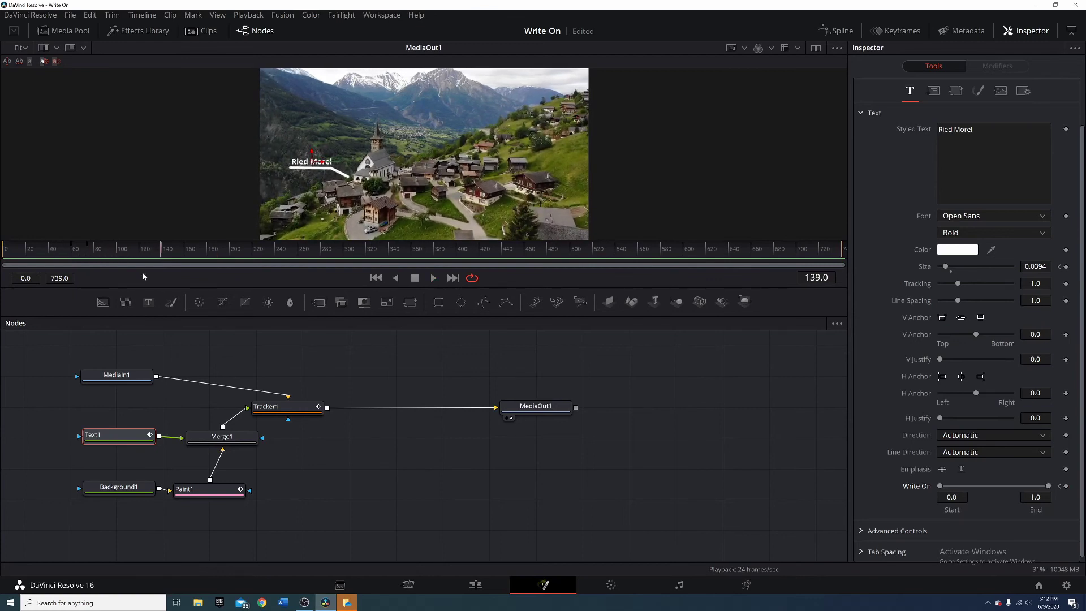
# Keyframe Text1's Write On at frame 140 with its end at 1.0, and set the end to 0 at frame 150
pyautogui.press('Right')
pyautogui.click(1067, 488)
pyautogui.moveTo(165, 252); pyautogui.dragTo(175, 253)
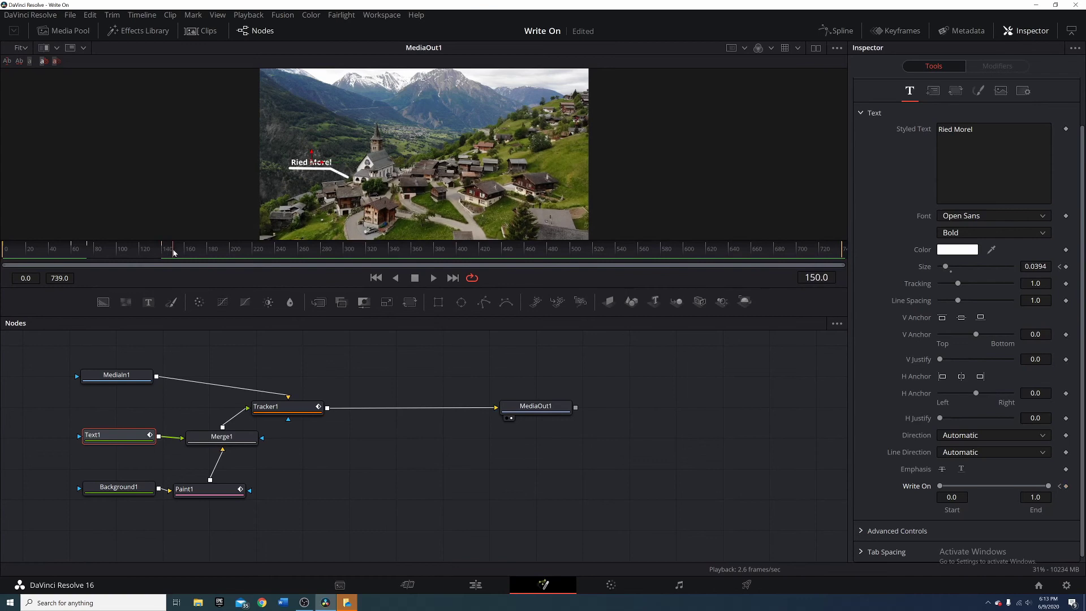
pyautogui.moveTo(1048, 486); pyautogui.dragTo(890, 488)
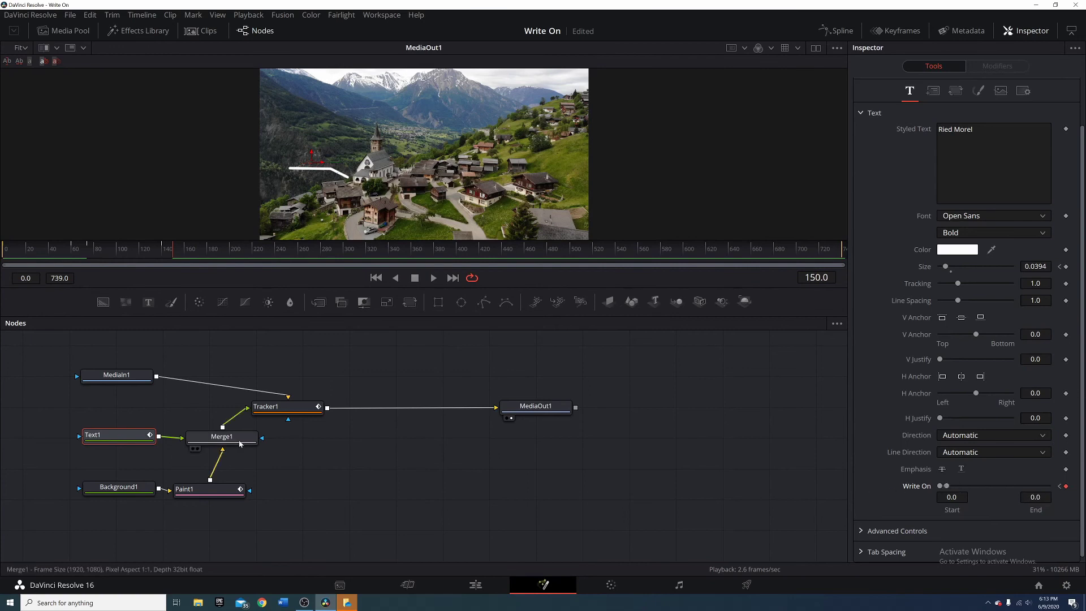
# Keyframe the Paint1 stroke's Write On at frame 150 with its end at 1.0, and set the end to 0 at frame 160
pyautogui.click(200, 490)
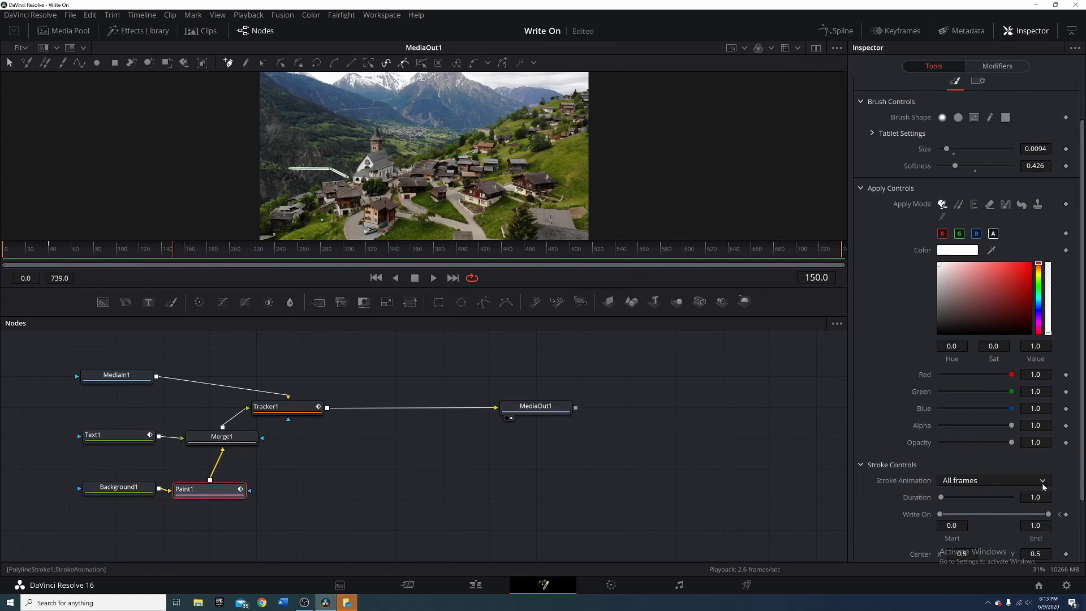
pyautogui.click(1066, 515)
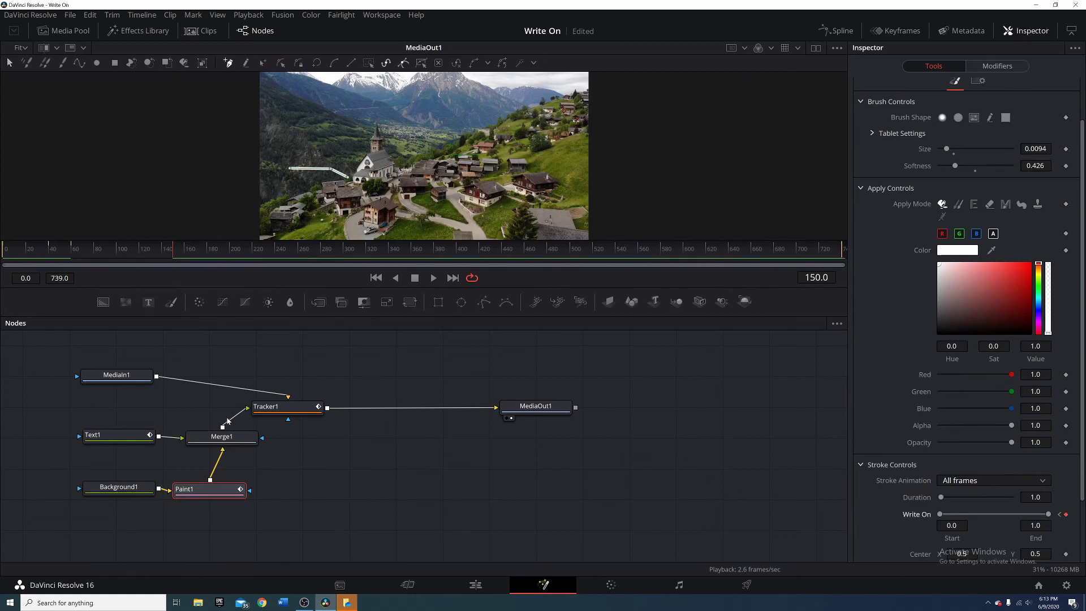
pyautogui.moveTo(174, 249); pyautogui.dragTo(184, 250)
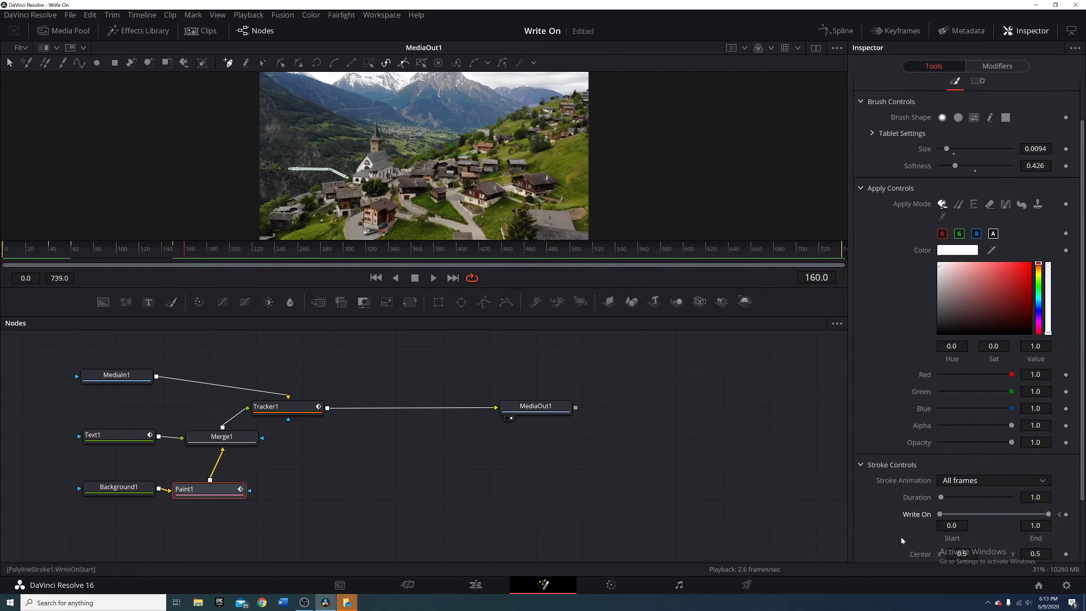
pyautogui.moveTo(1049, 515); pyautogui.dragTo(904, 512)
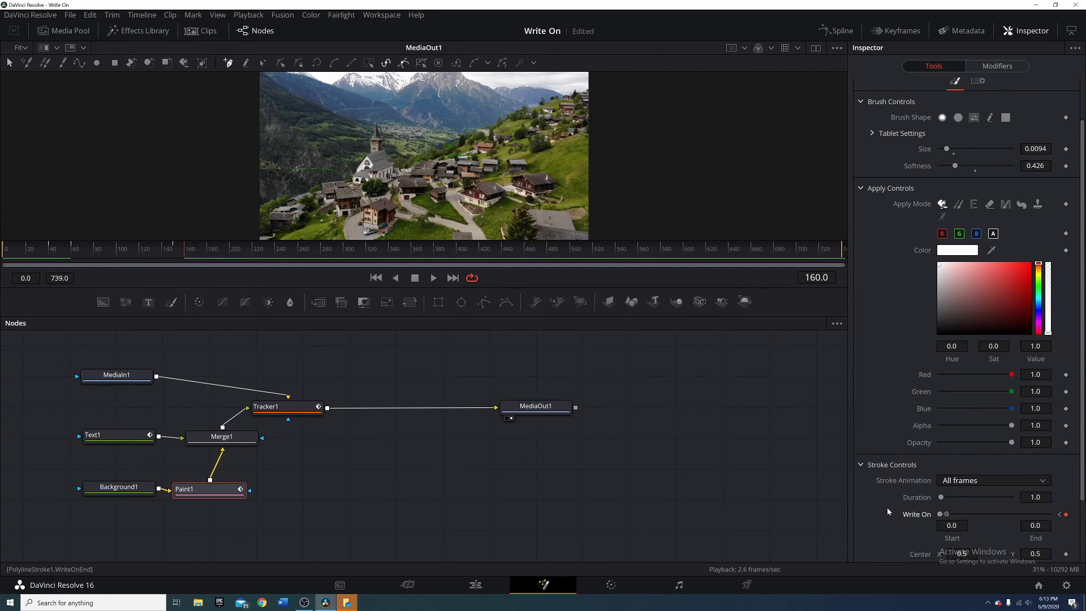
# Save the project and play back the composition from frame 18 past the stroke's final keyframe
pyautogui.click(25, 248)
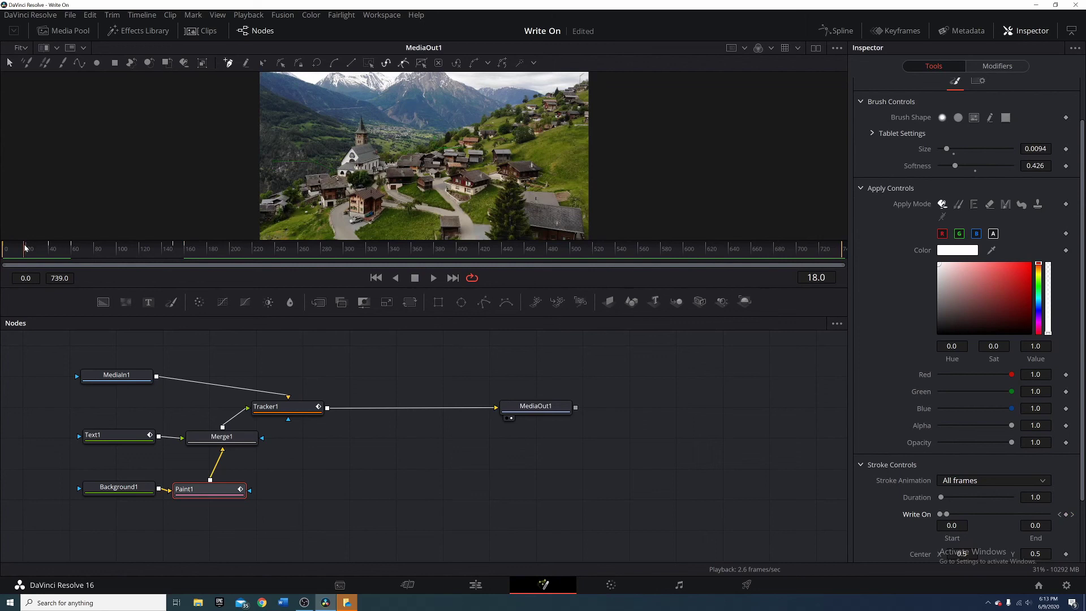
pyautogui.hotkey('ctrl', 's')
pyautogui.press('space')
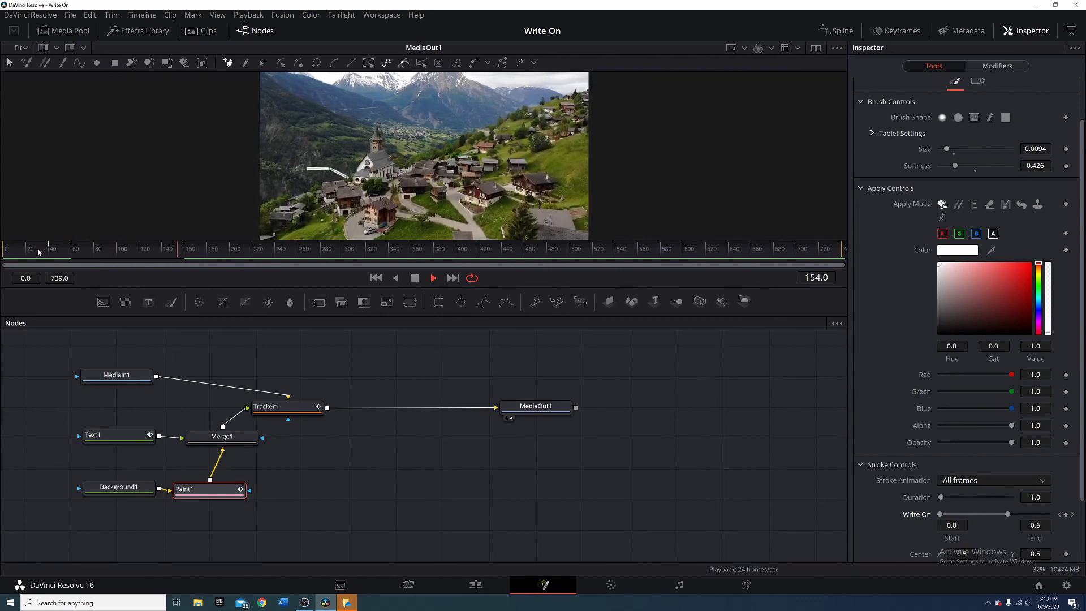
pyautogui.press('space')
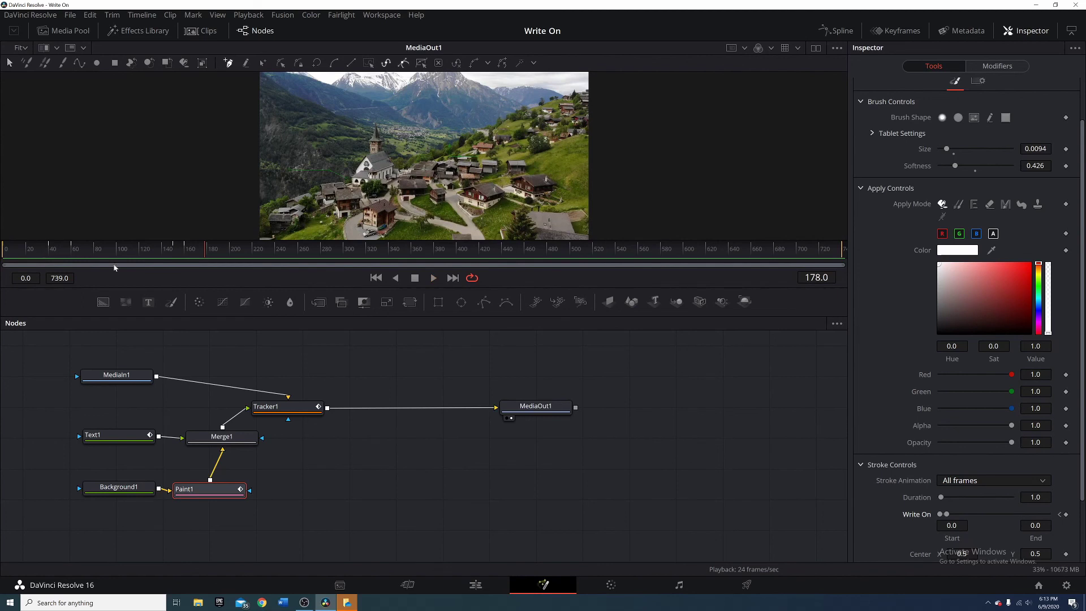
# Switch to the Edit page and review the title and callout line animation in full-screen playback, stopping with both fully shown
pyautogui.click(475, 585)
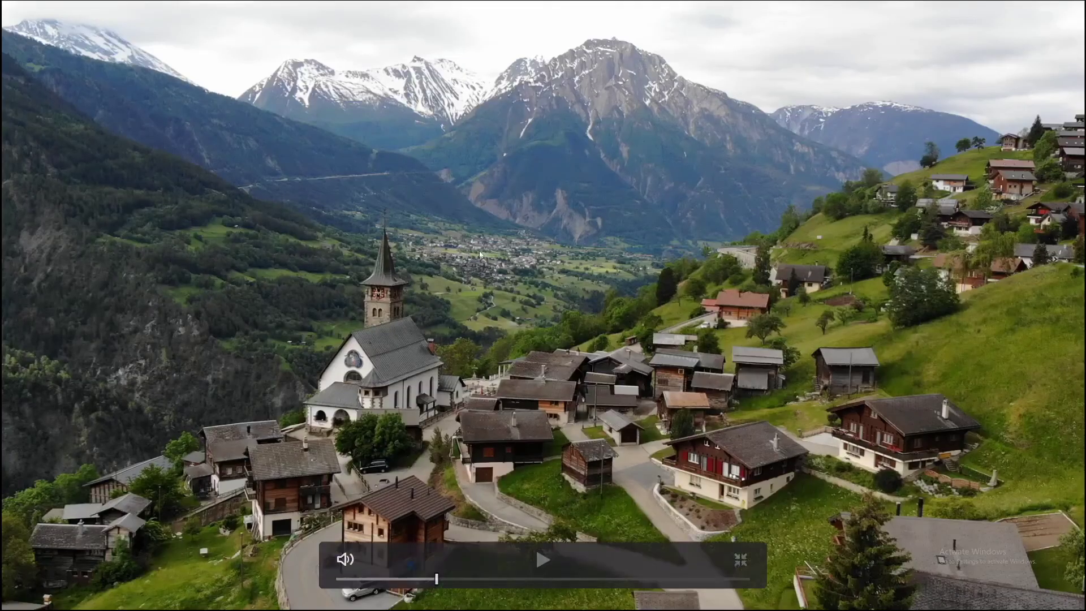
pyautogui.click(378, 578)
pyautogui.click(352, 578)
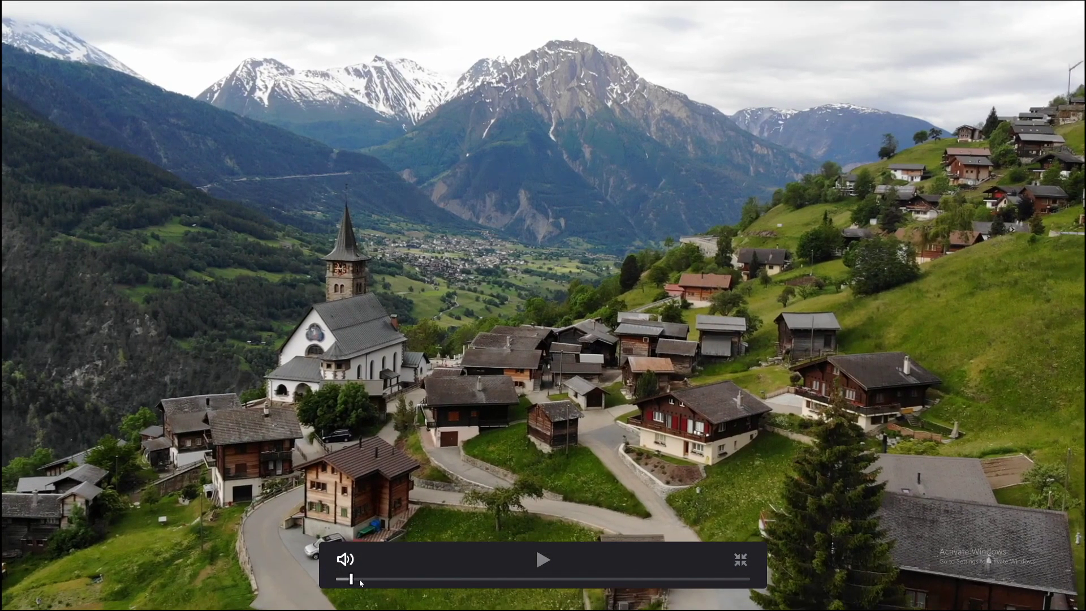
pyautogui.press('space')
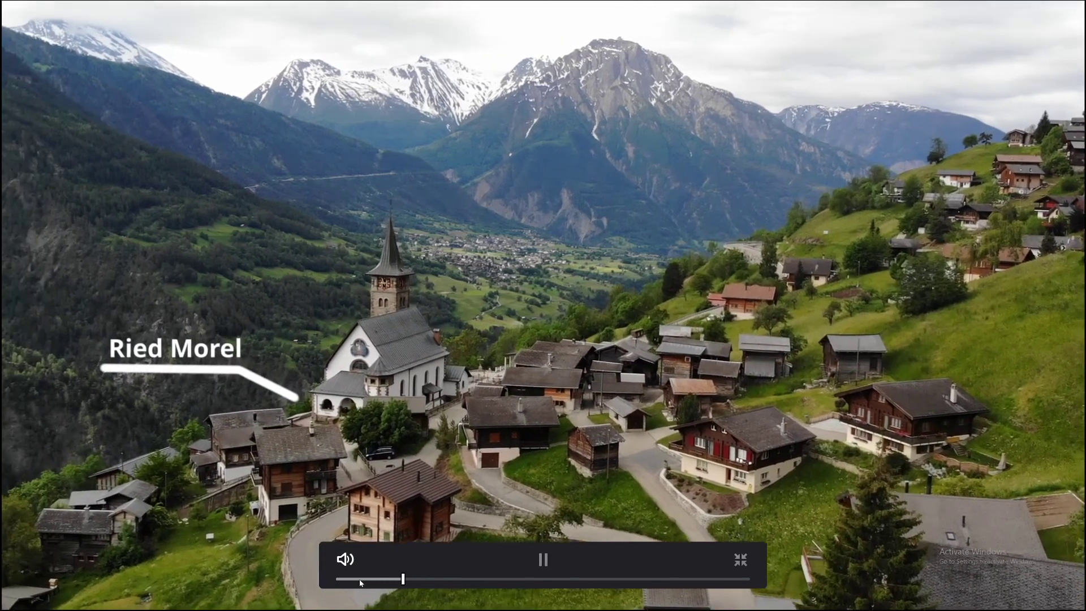
pyautogui.press('space')
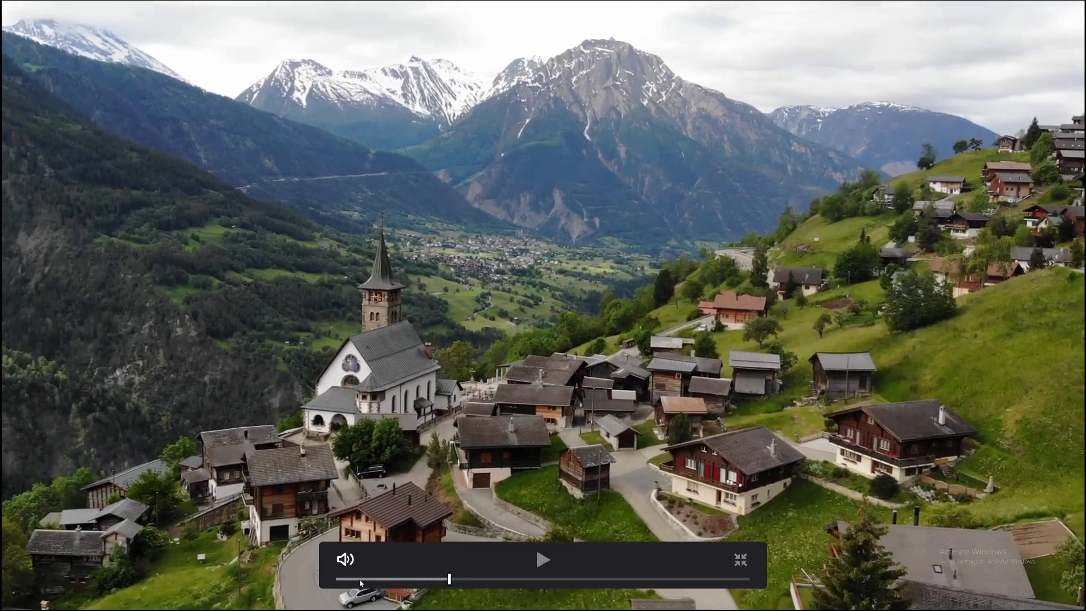
pyautogui.click(369, 579)
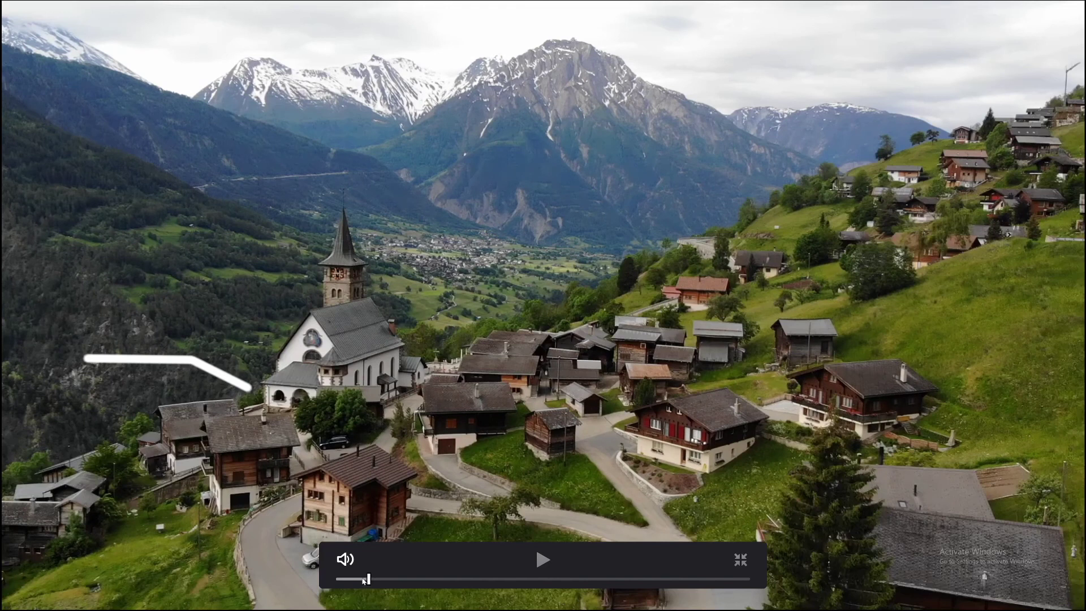
pyautogui.click(359, 579)
pyautogui.press('space')
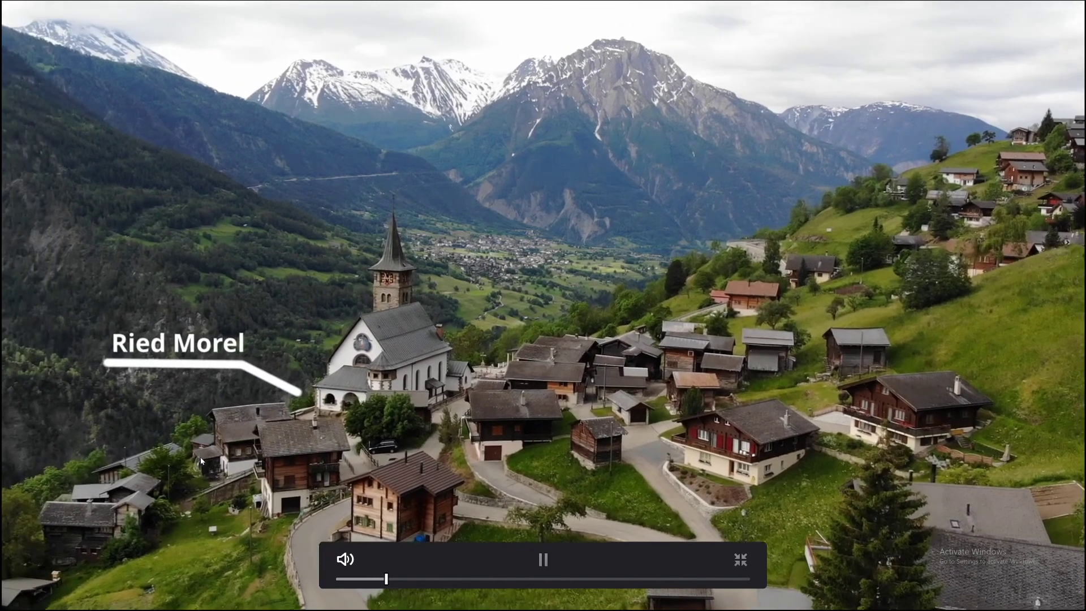
pyautogui.click(383, 579)
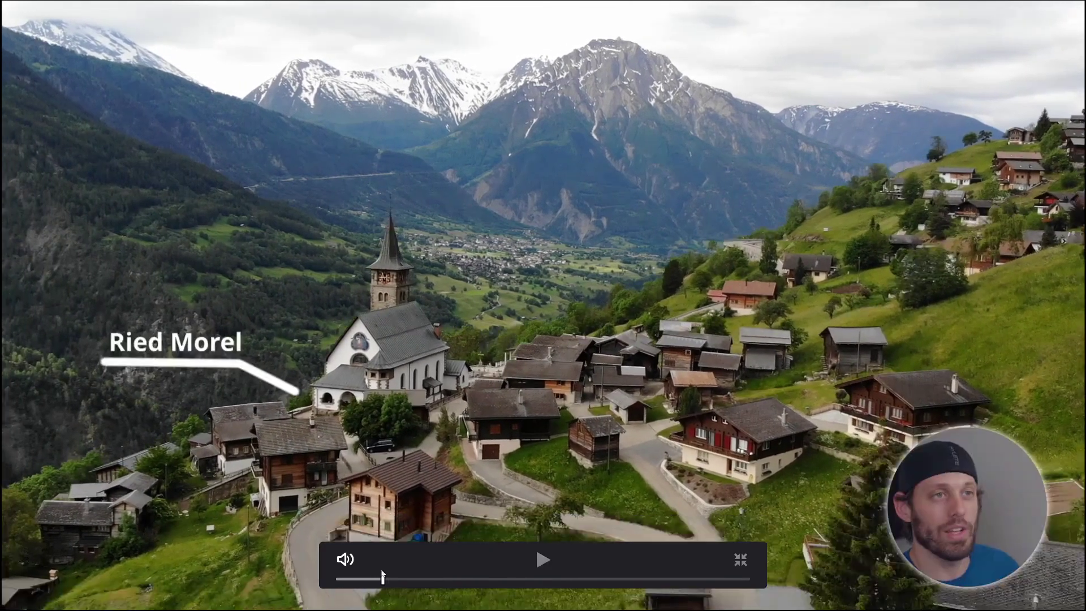